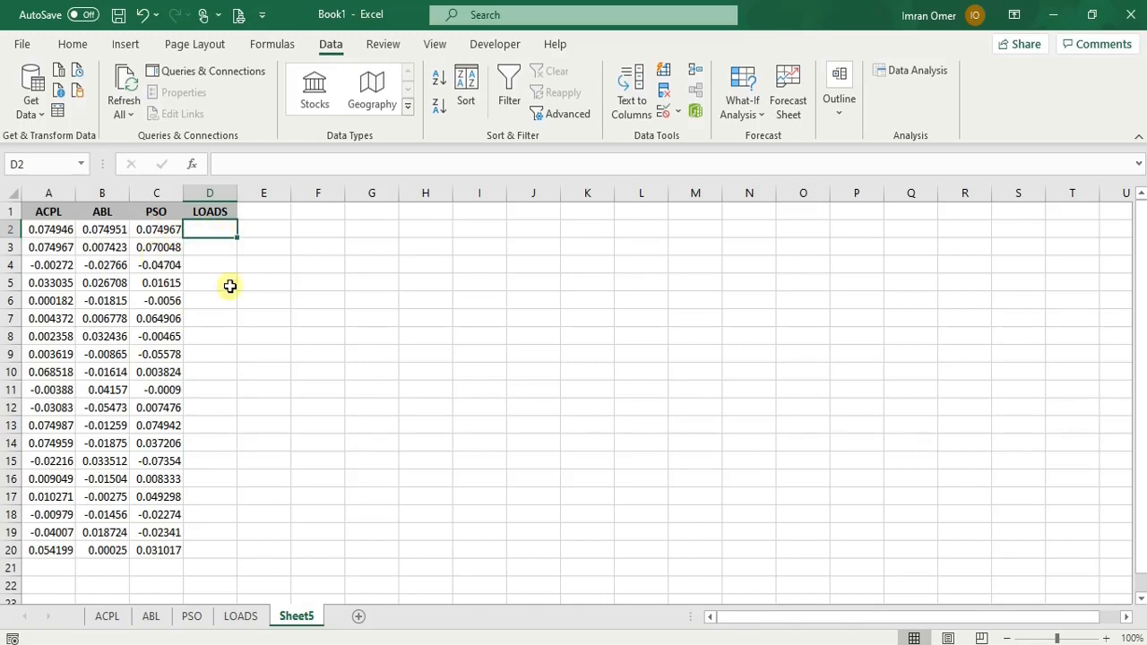
Step: Copy the Returns values in C3:C21 of the LOADS sheet
left_click(242, 616)
left_click(156, 247)
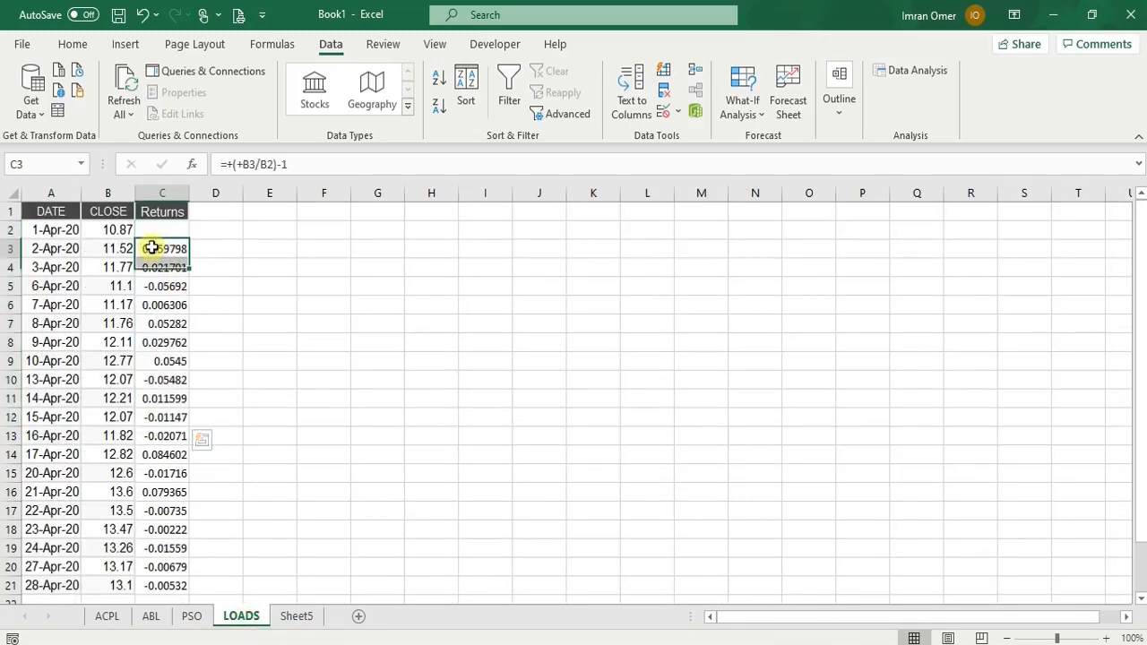
key("ctrl+shift+Down")
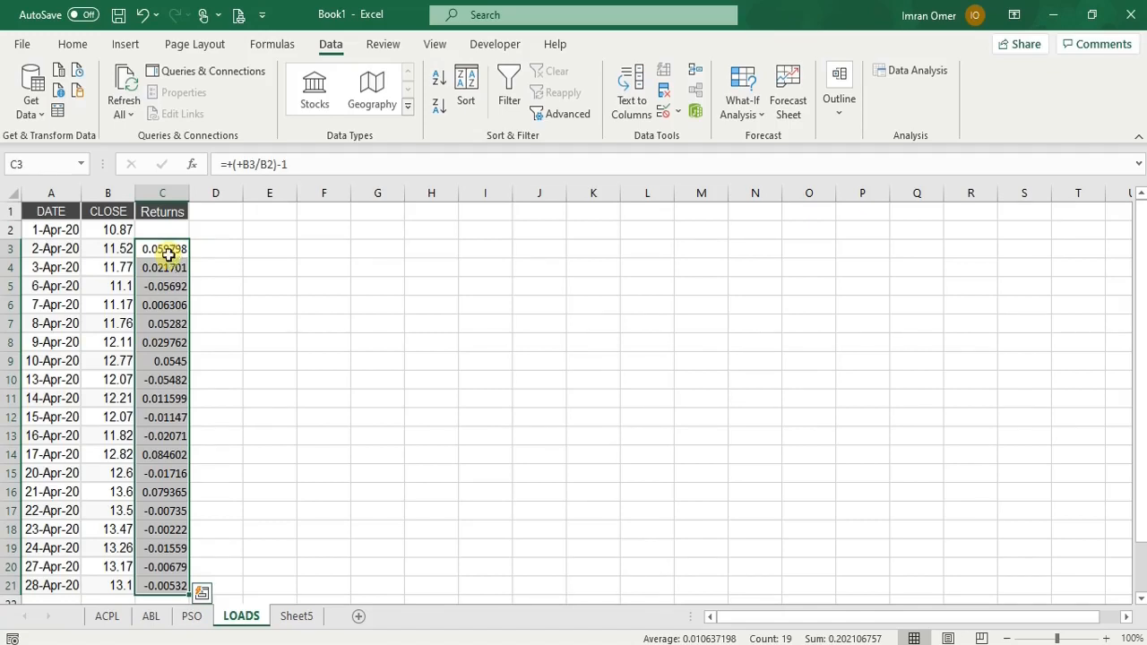
key("ctrl+c")
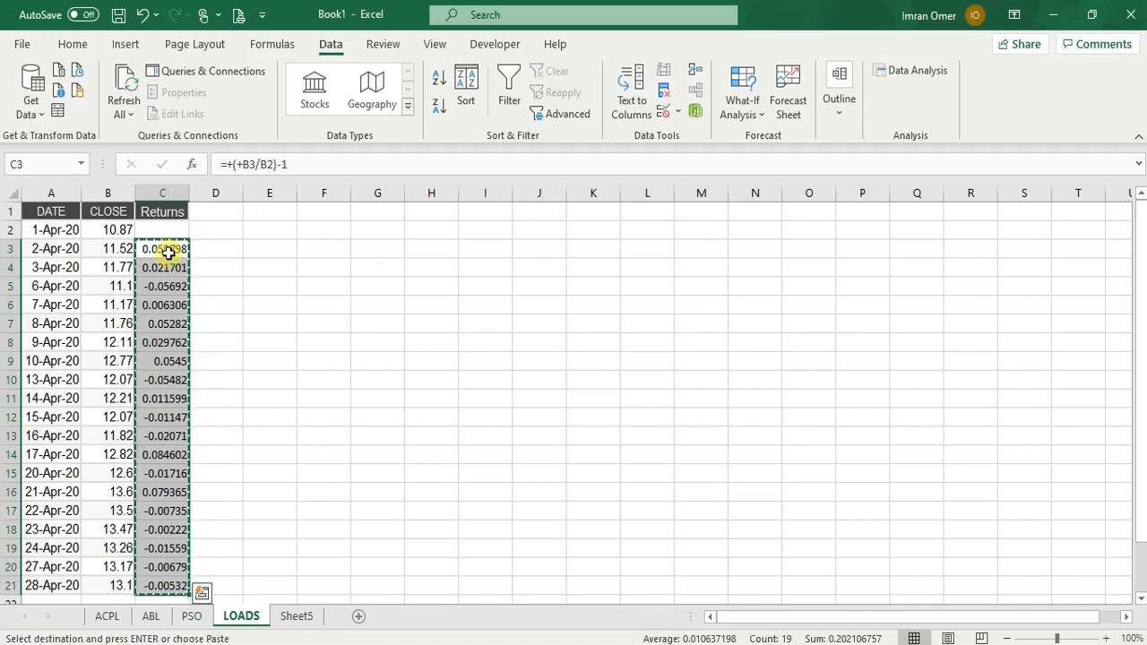
right_click(167, 253)
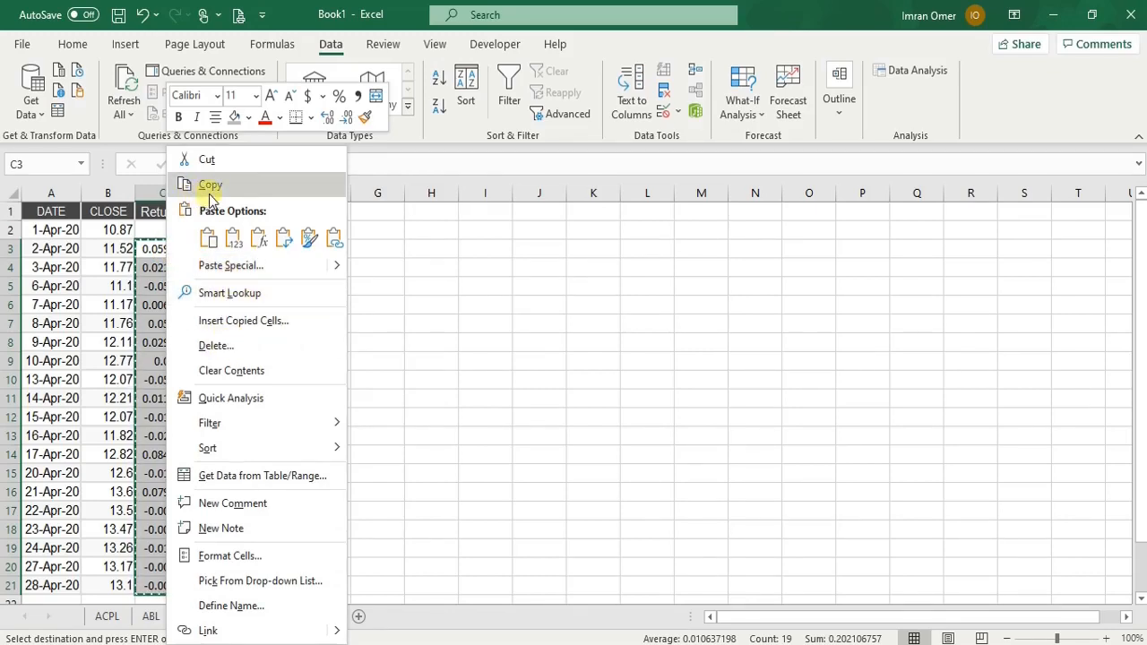
left_click(503, 458)
Step: Paste the copied LOADS returns as values only, starting at D2 of Sheet5, using Paste Special
left_click(296, 617)
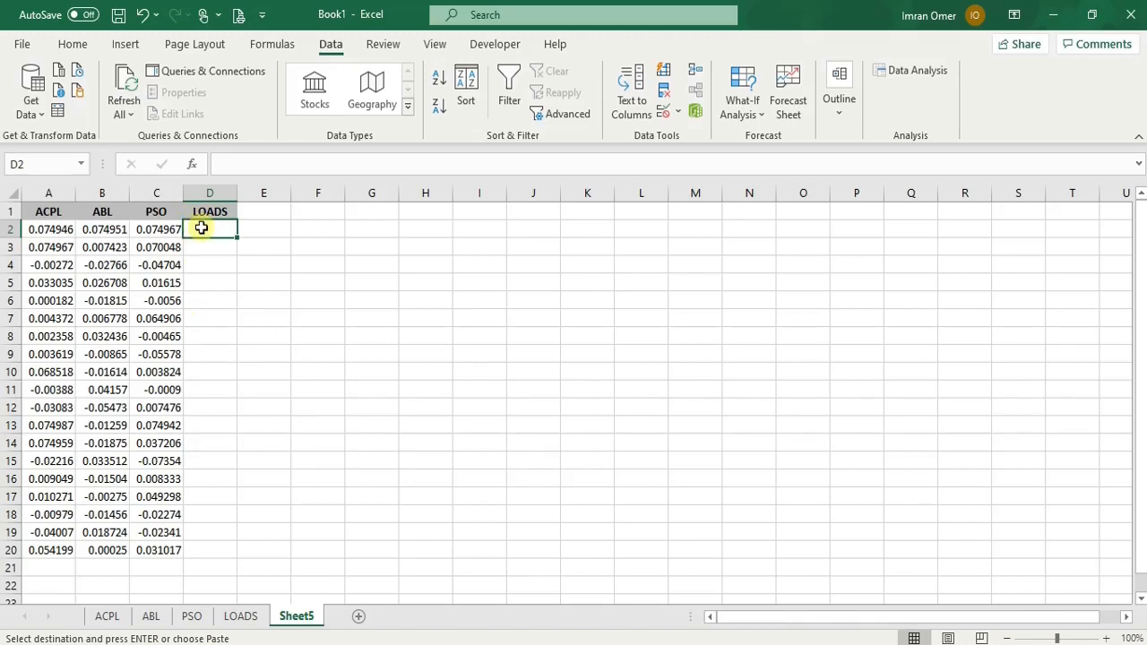
right_click(202, 230)
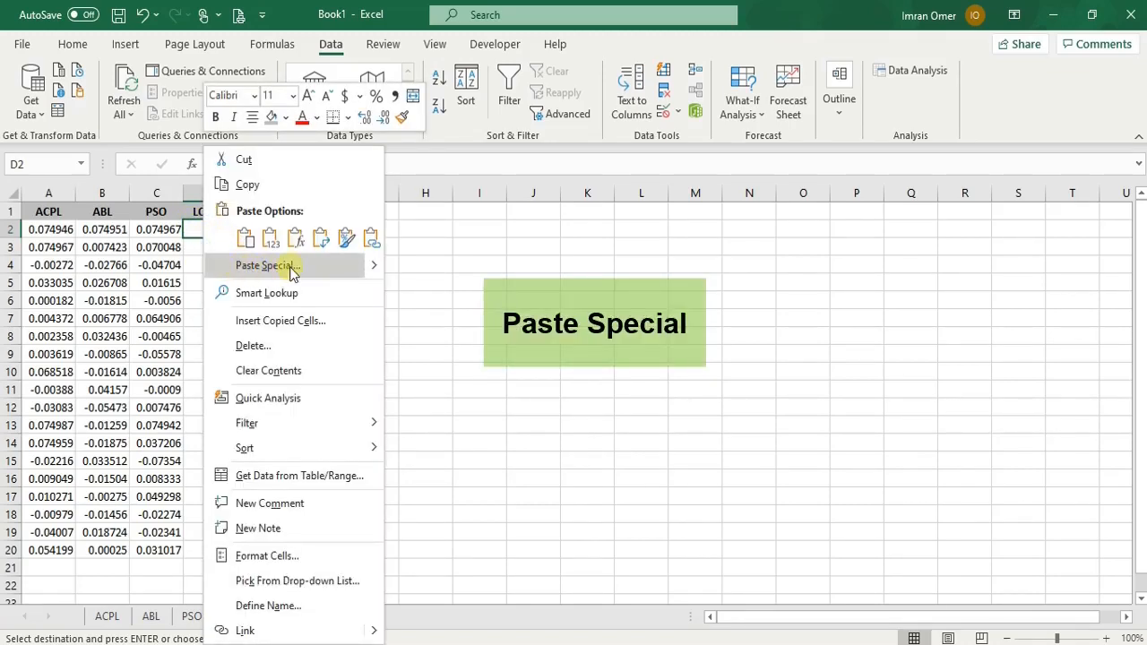
left_click(273, 267)
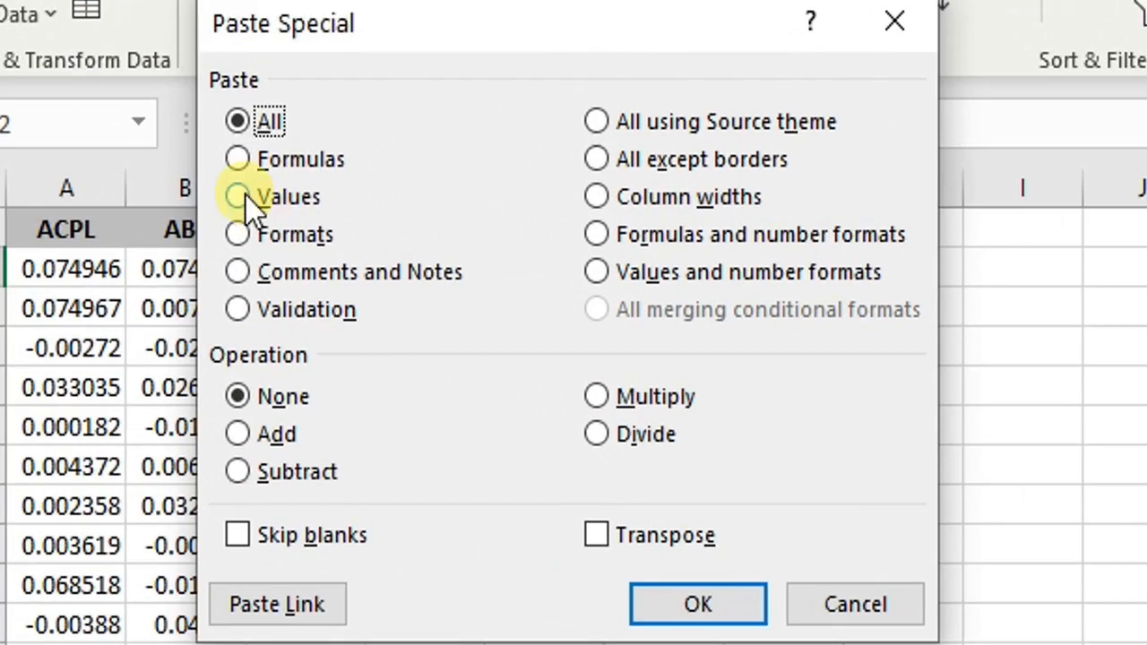
left_click(213, 195)
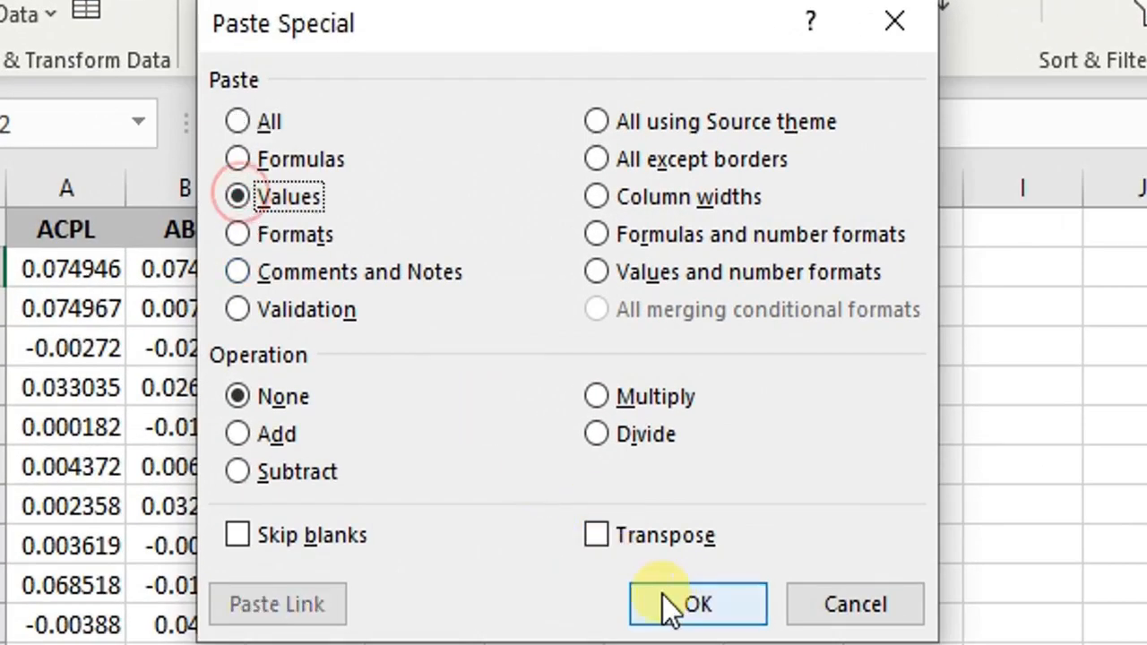
left_click(583, 539)
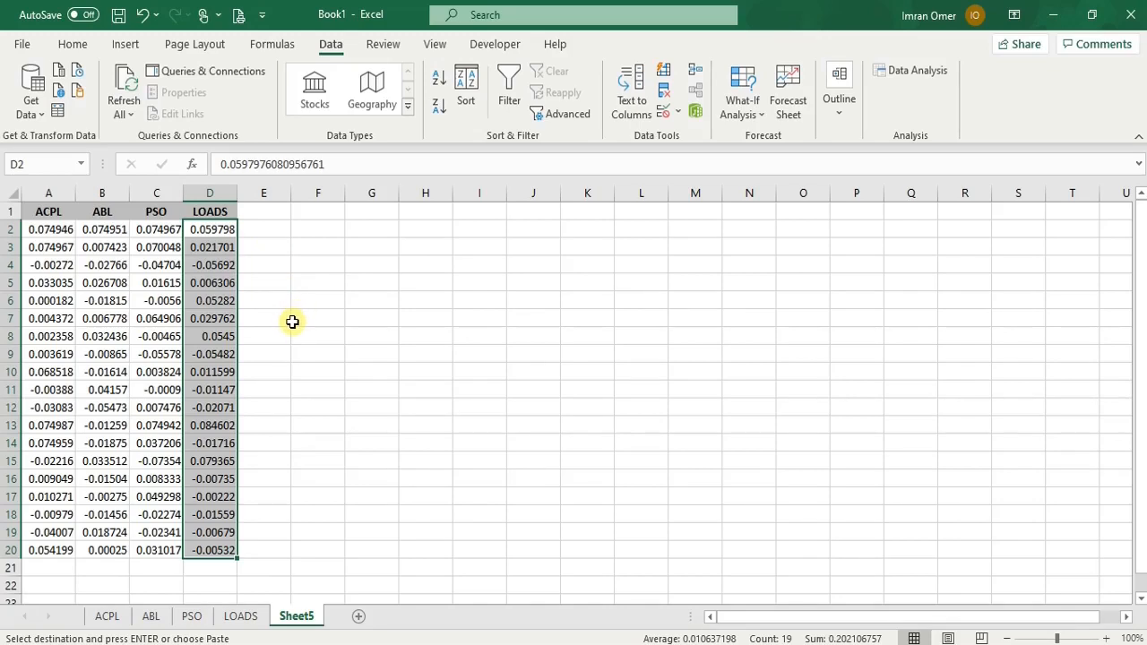
Step: Paste the copied LOADS returns into Sheet5 starting at F2 with an ordinary paste that keeps the formulas
left_click(240, 616)
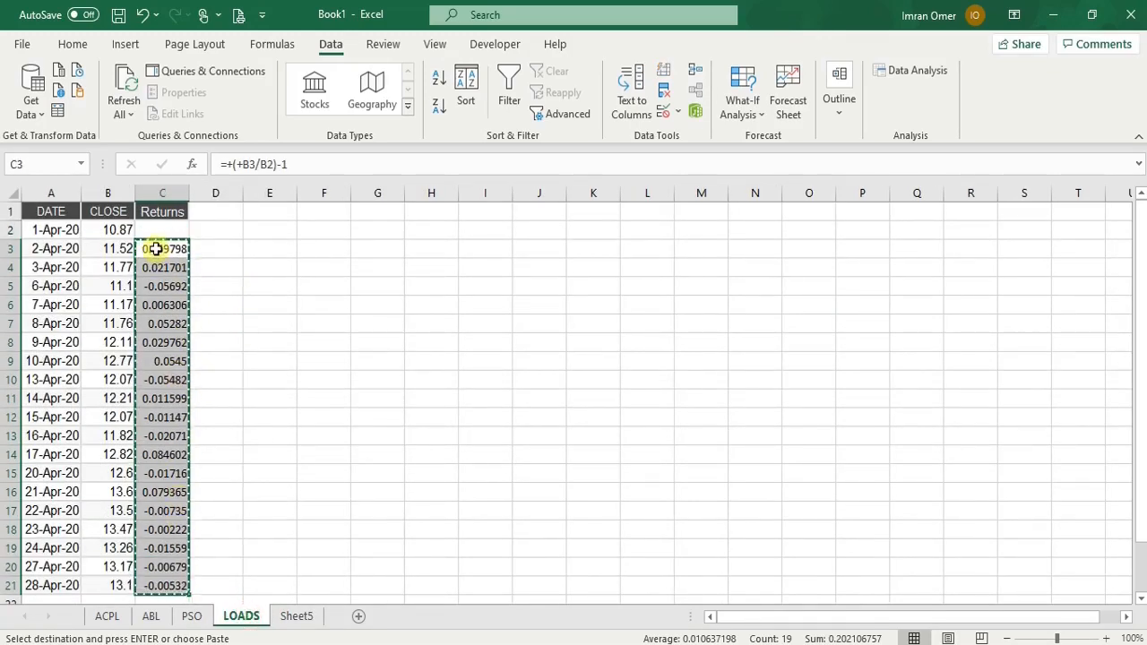
left_click(296, 616)
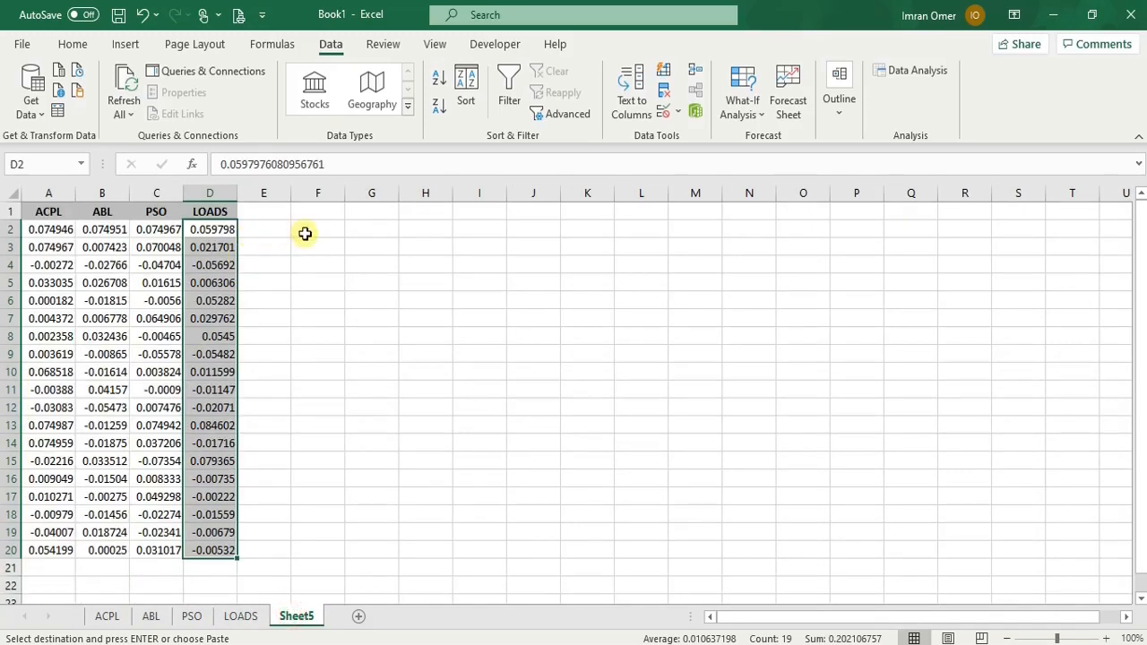
left_click(304, 233)
right_click(305, 231)
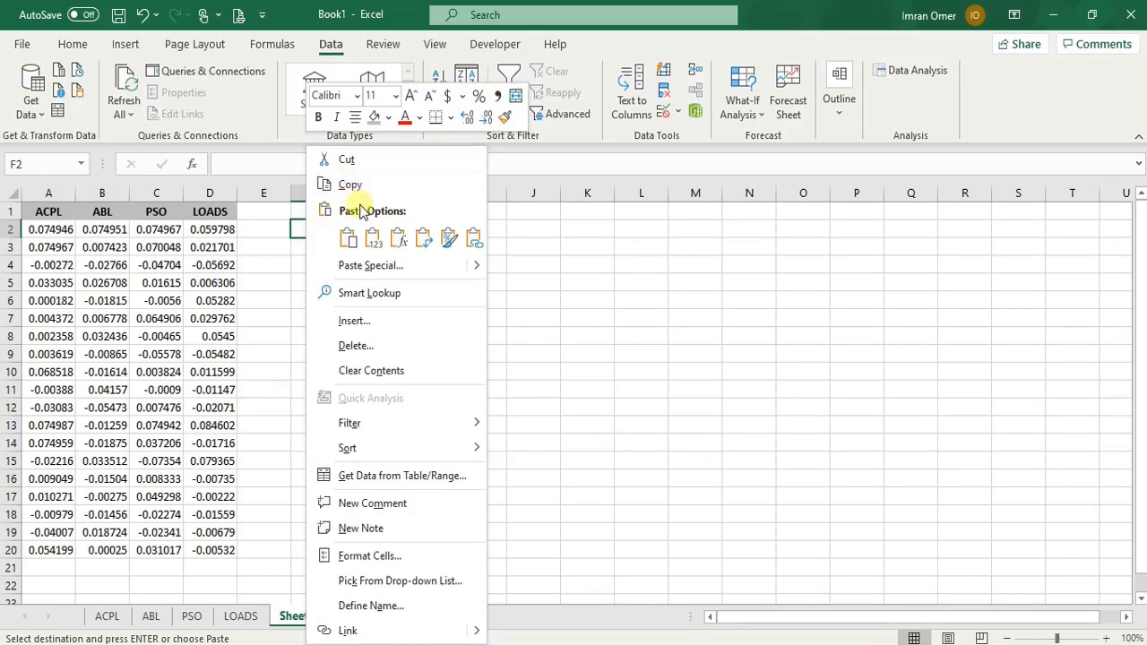
left_click(348, 237)
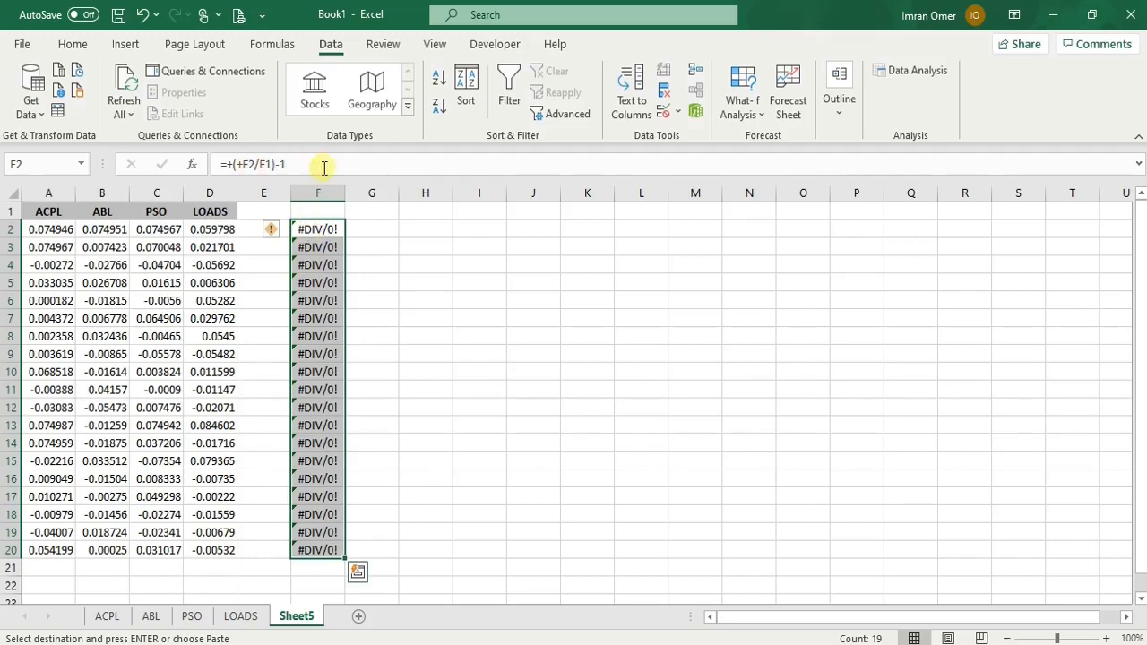
Step: Examine the formula pasted into F2 and the cells it references
left_click(316, 232)
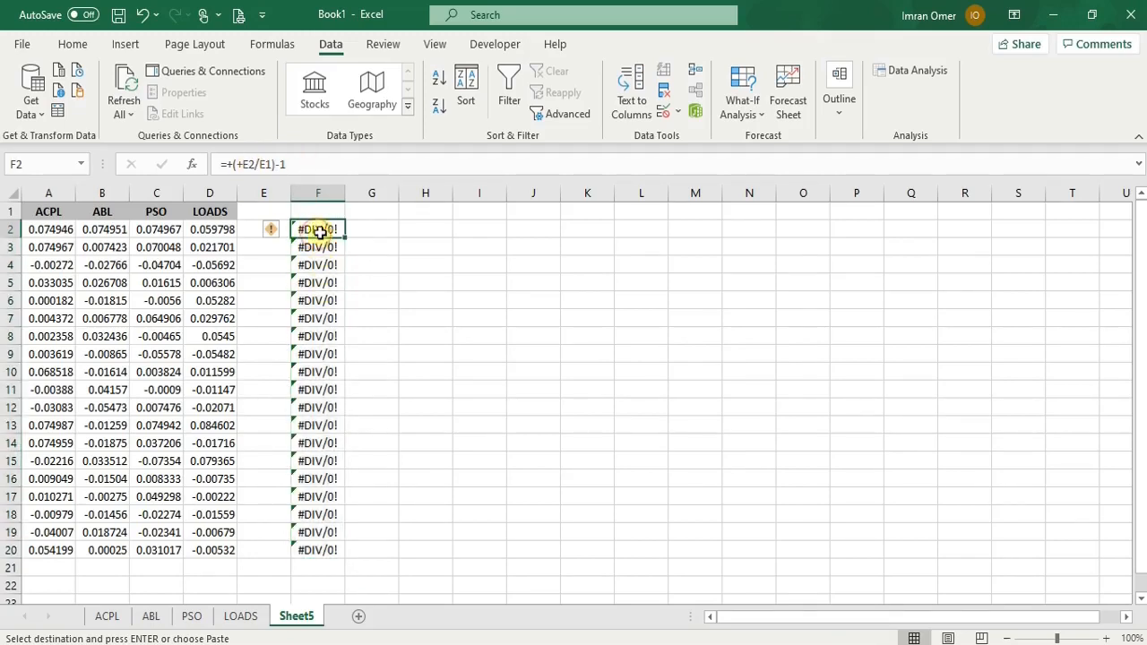
double_click(313, 228)
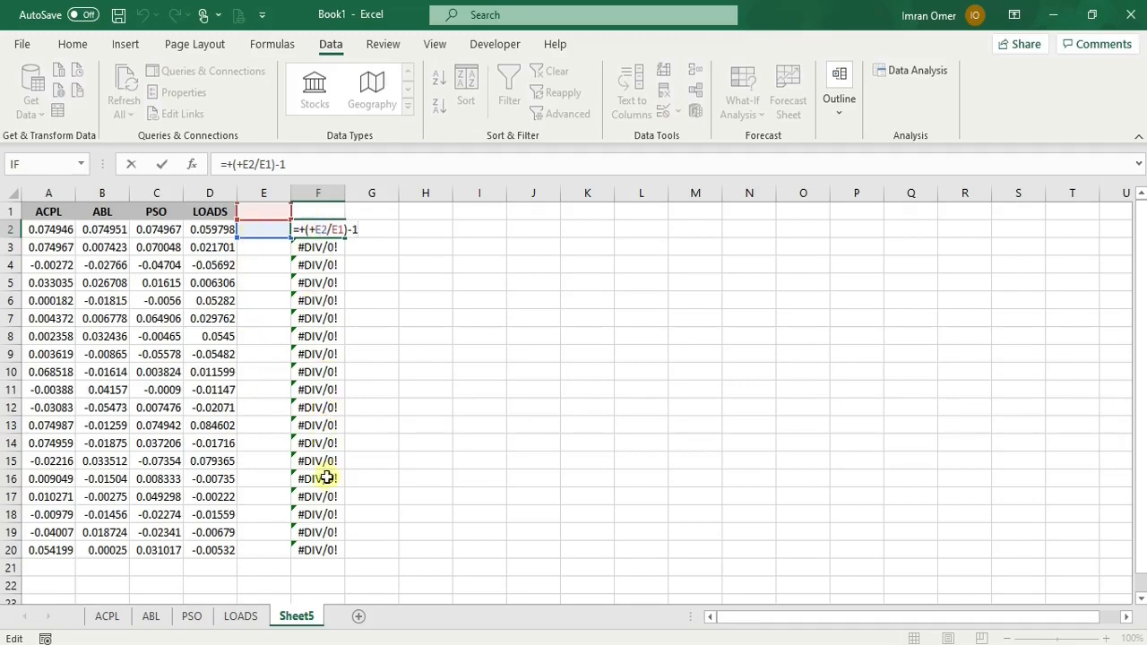
key("Escape")
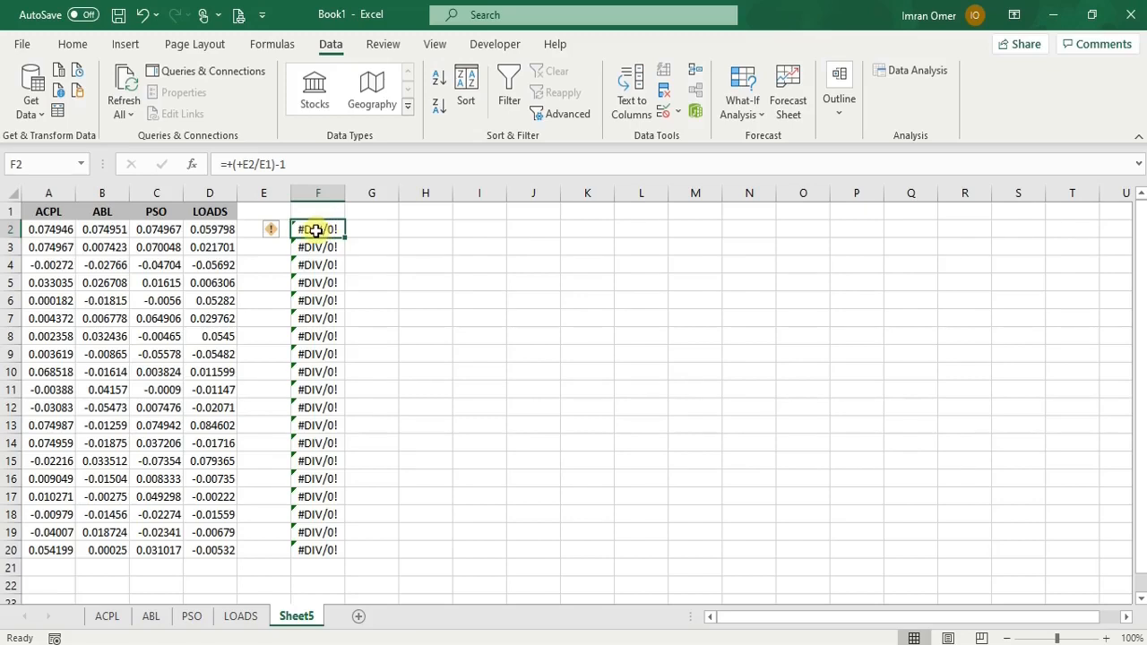
Step: Clear the pasted formulas from F2:F20 on Sheet5
left_click_drag(212, 230, 213, 282)
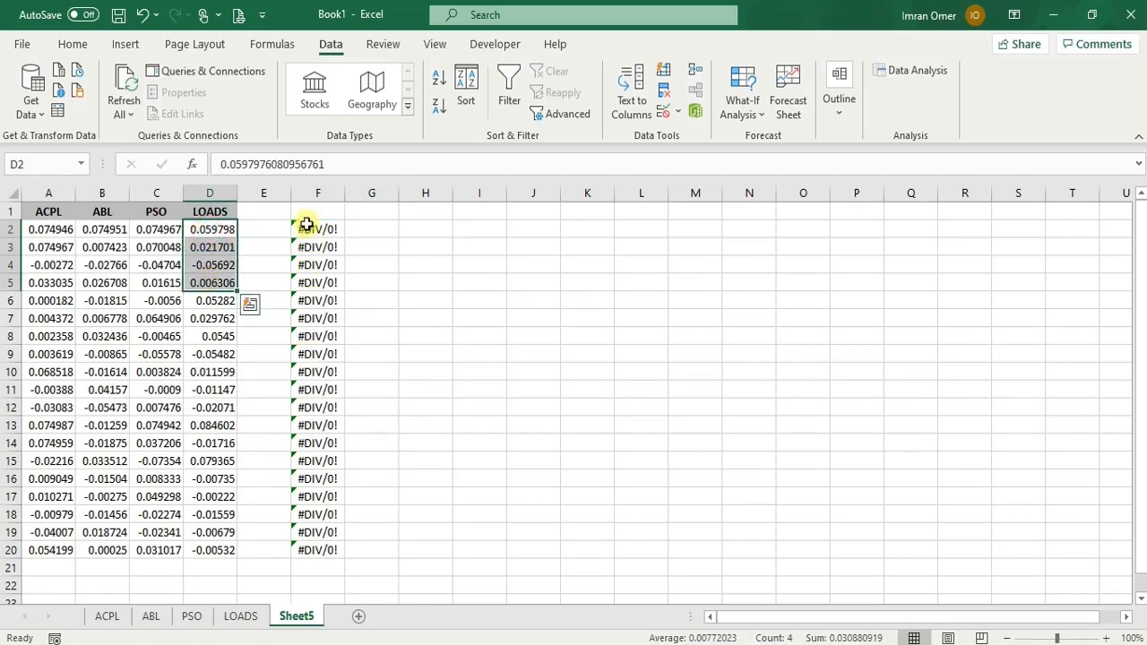
left_click_drag(305, 226, 307, 541)
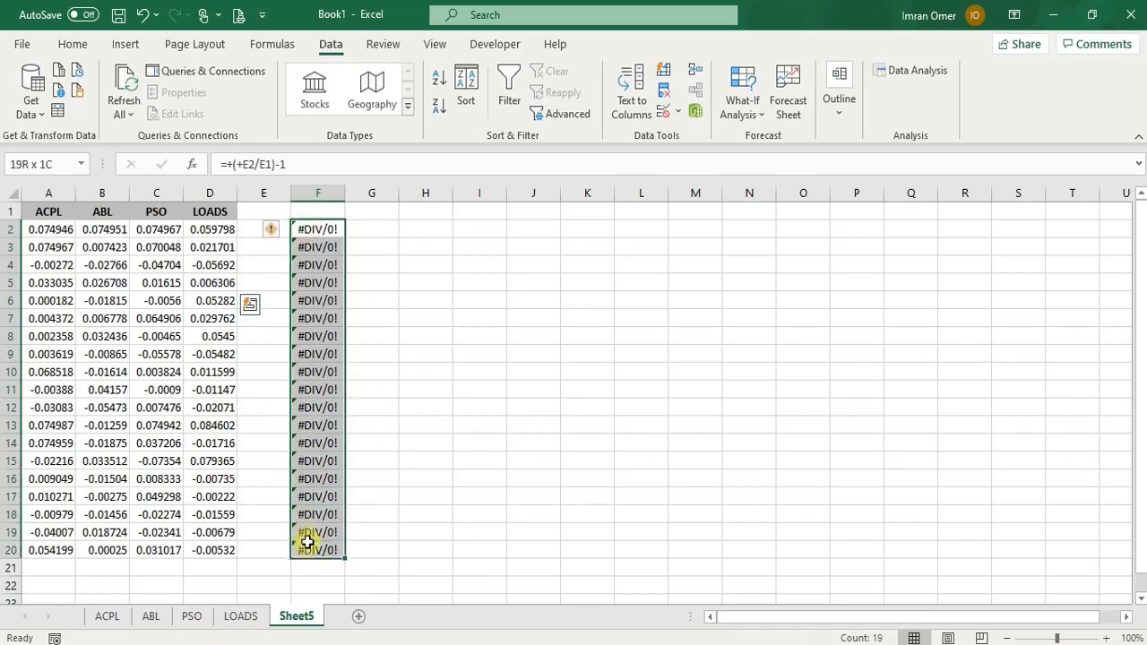
left_click(208, 231)
right_click(208, 233)
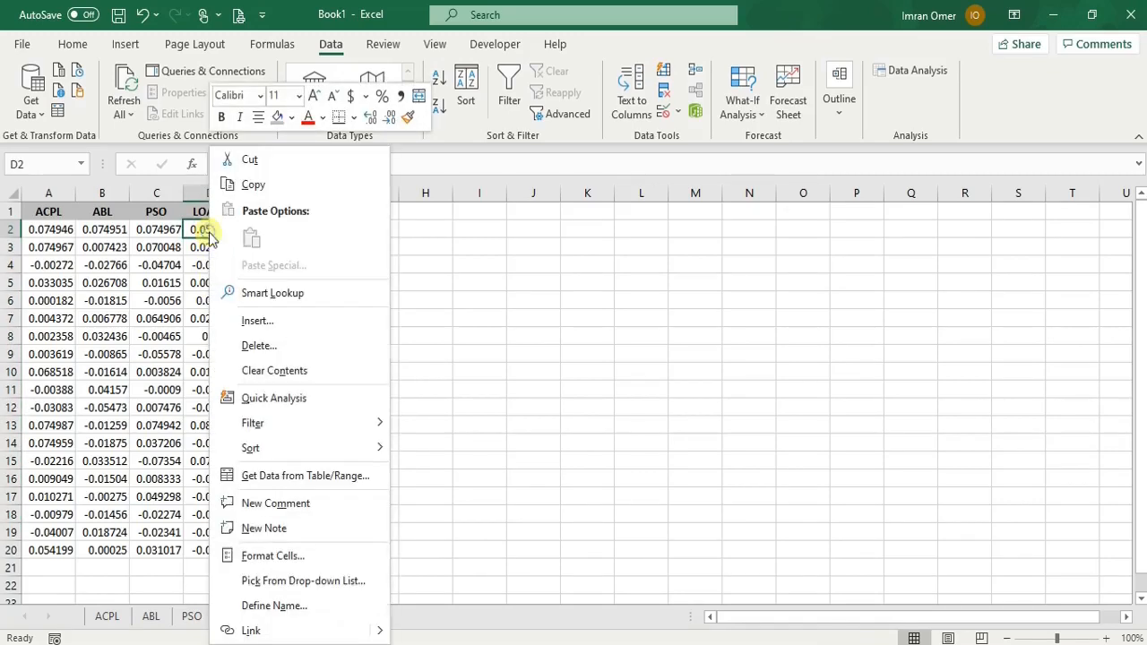
Step: Calculate the correlation between the ACPL and ABL returns in F2 with =CORREL(A2:A20,B2:B20)
left_click(316, 229)
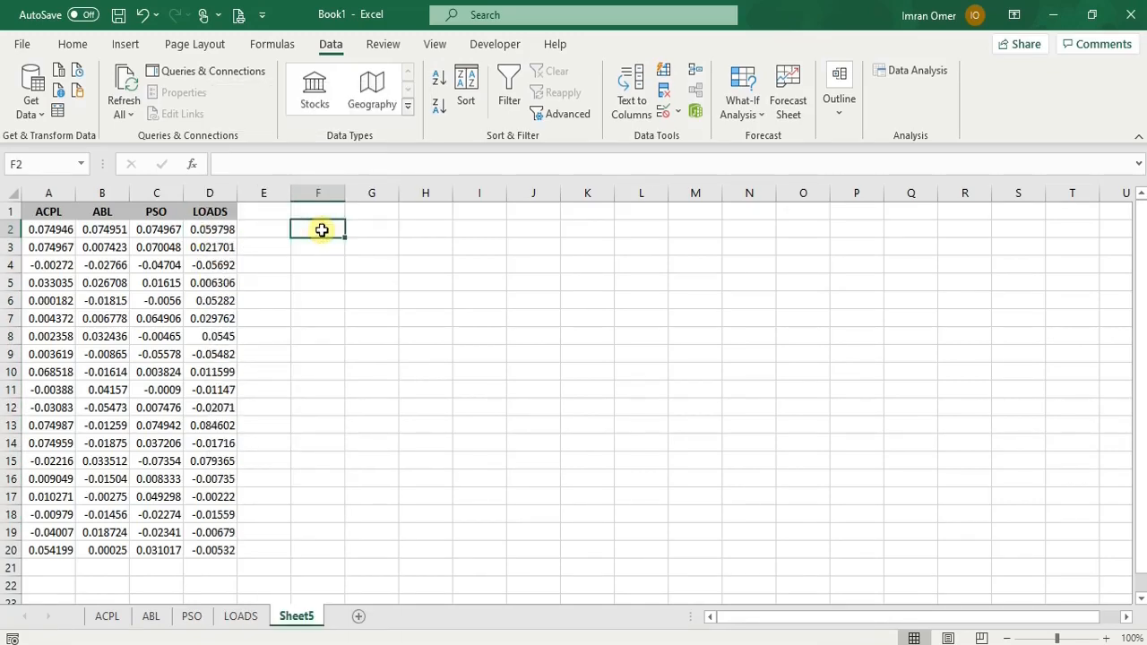
type("=")
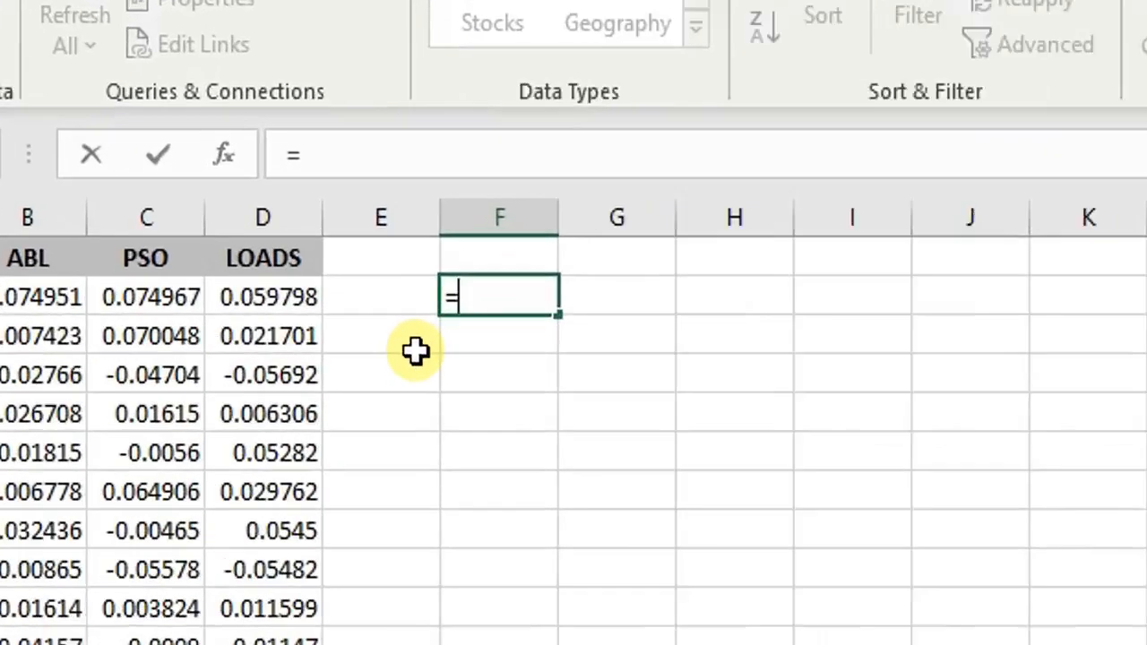
type("correl")
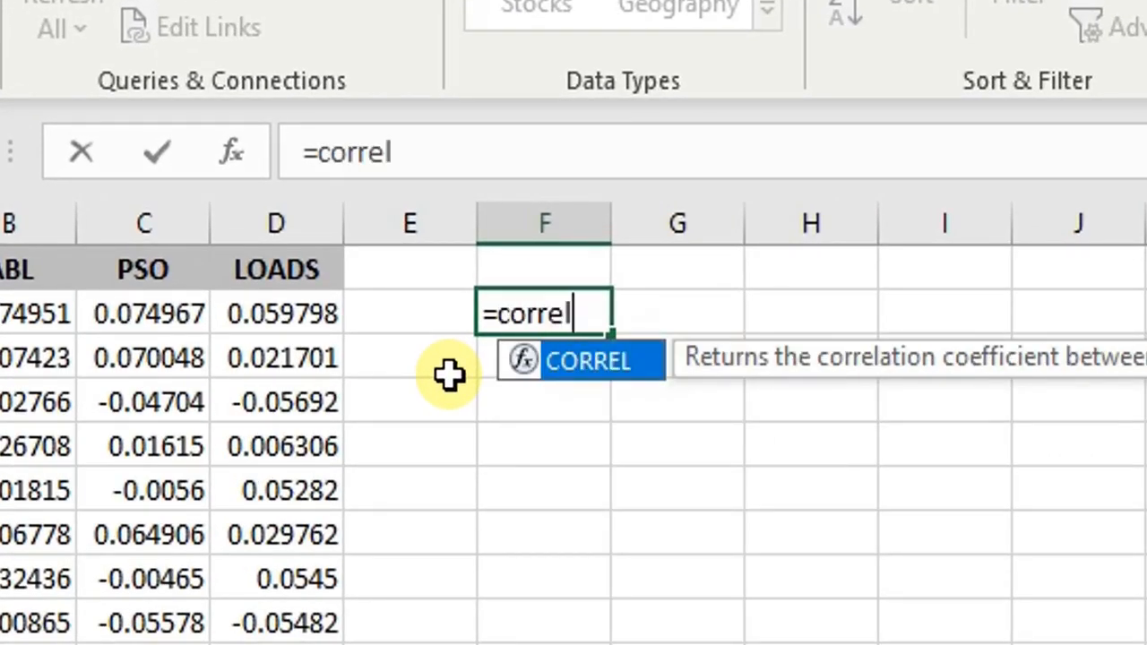
type("(")
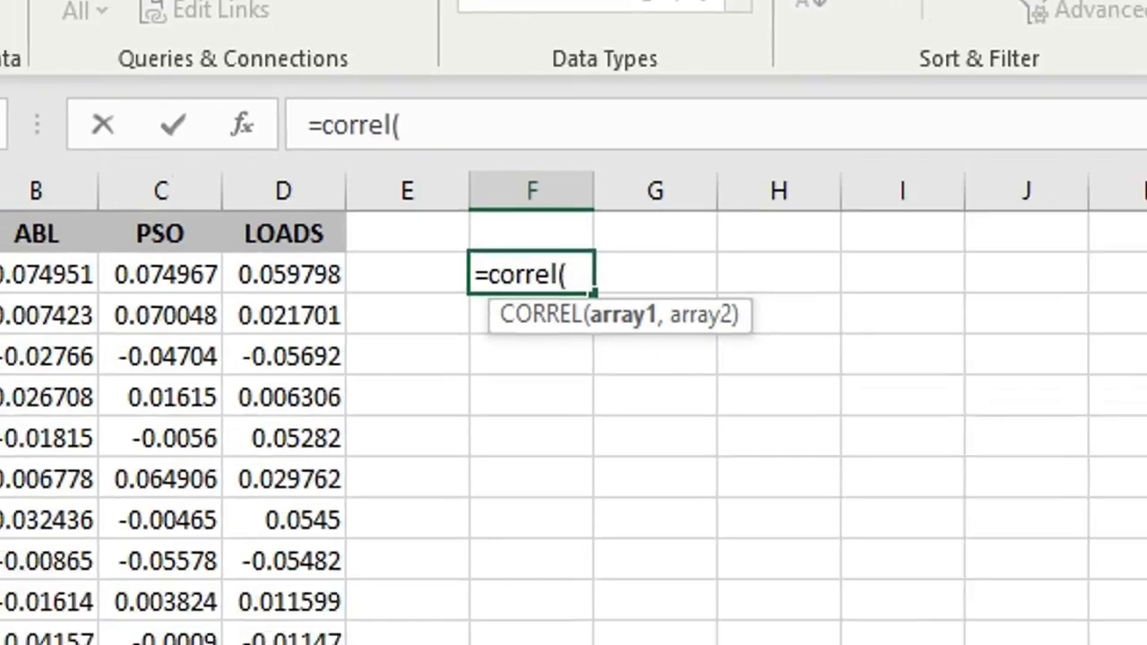
left_click_drag(69, 126, 84, 580)
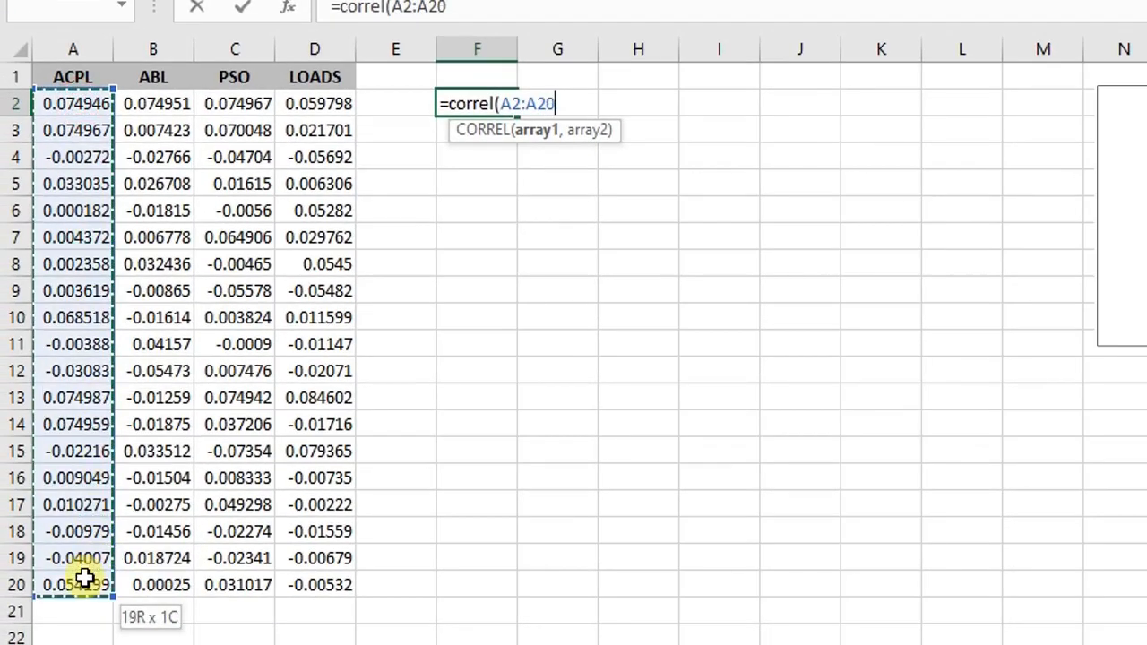
type(",")
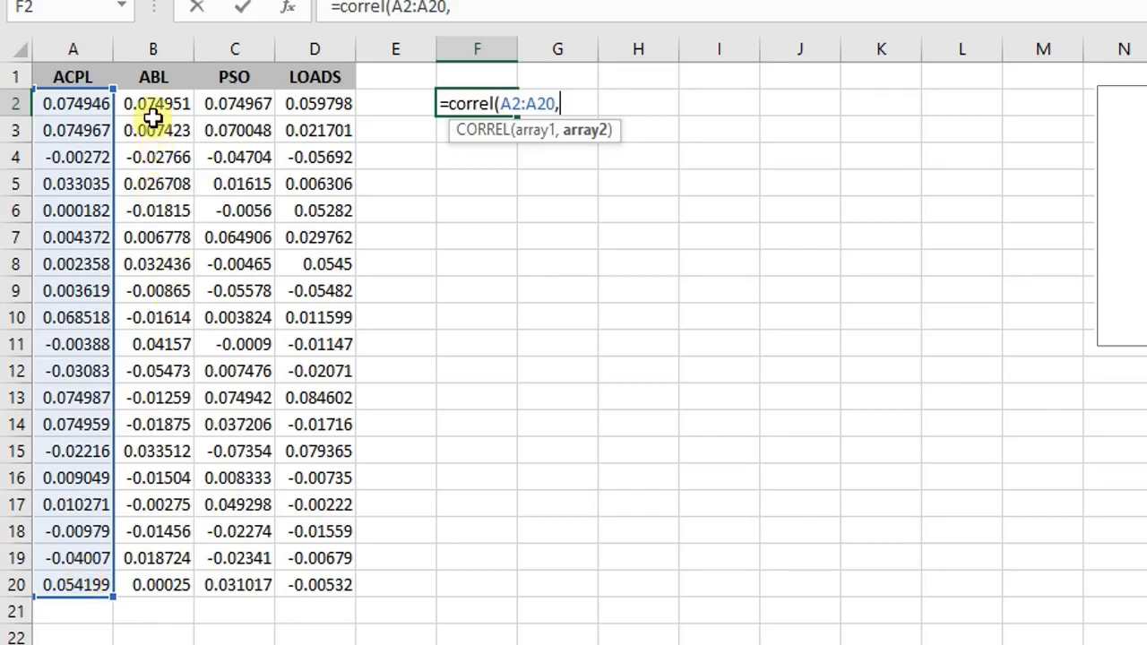
left_click_drag(152, 105, 177, 583)
type(")")
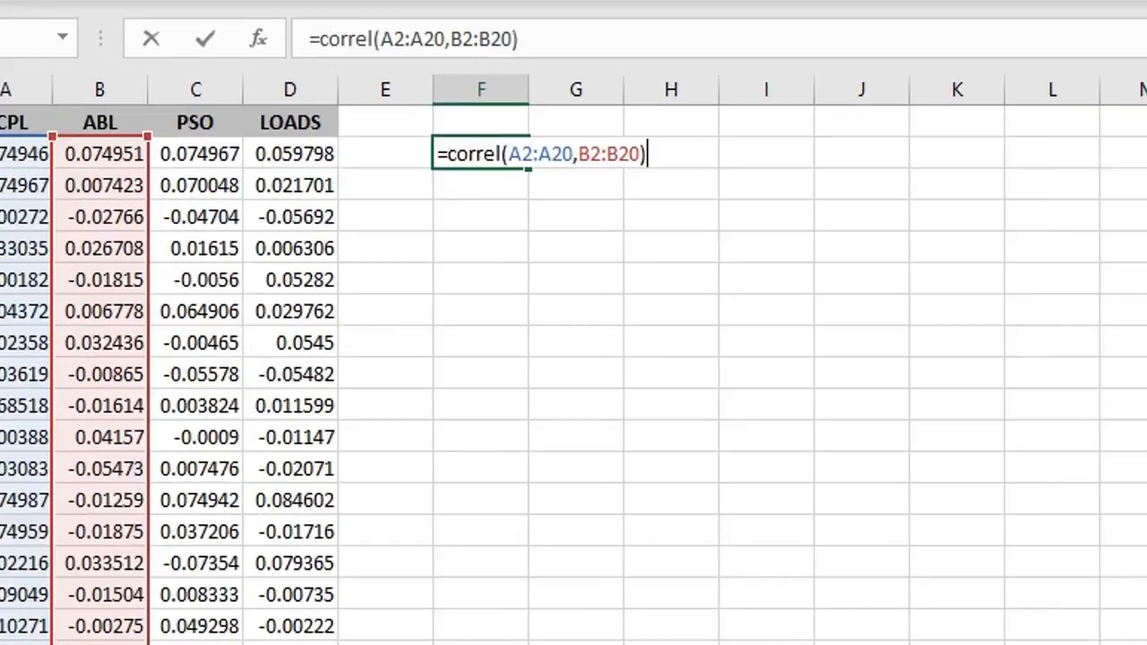
key("Return")
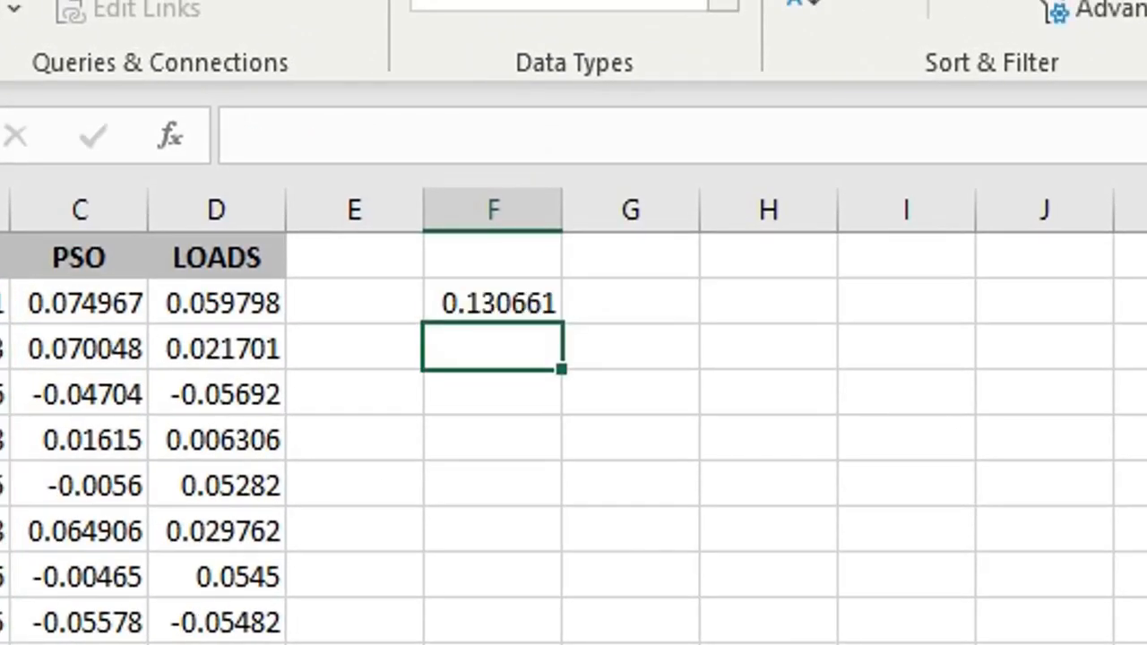
left_click(494, 309)
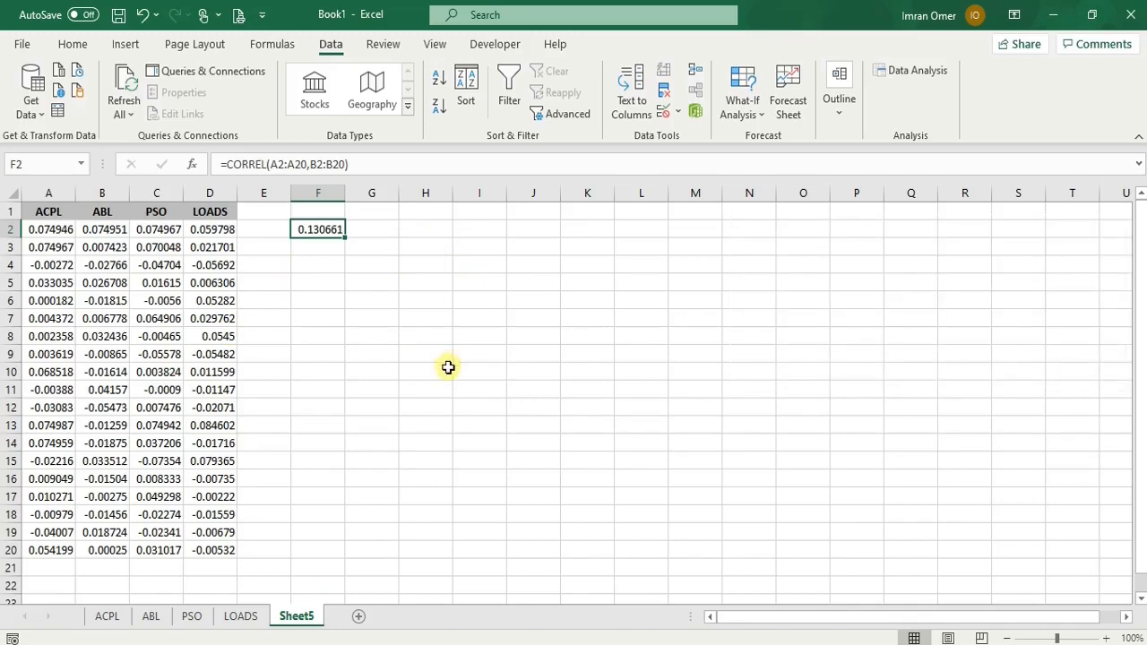
Step: Copy the stock name headers from A1:D1 to H2:K2 as the column headings of the correlation matrix
left_click(35, 212)
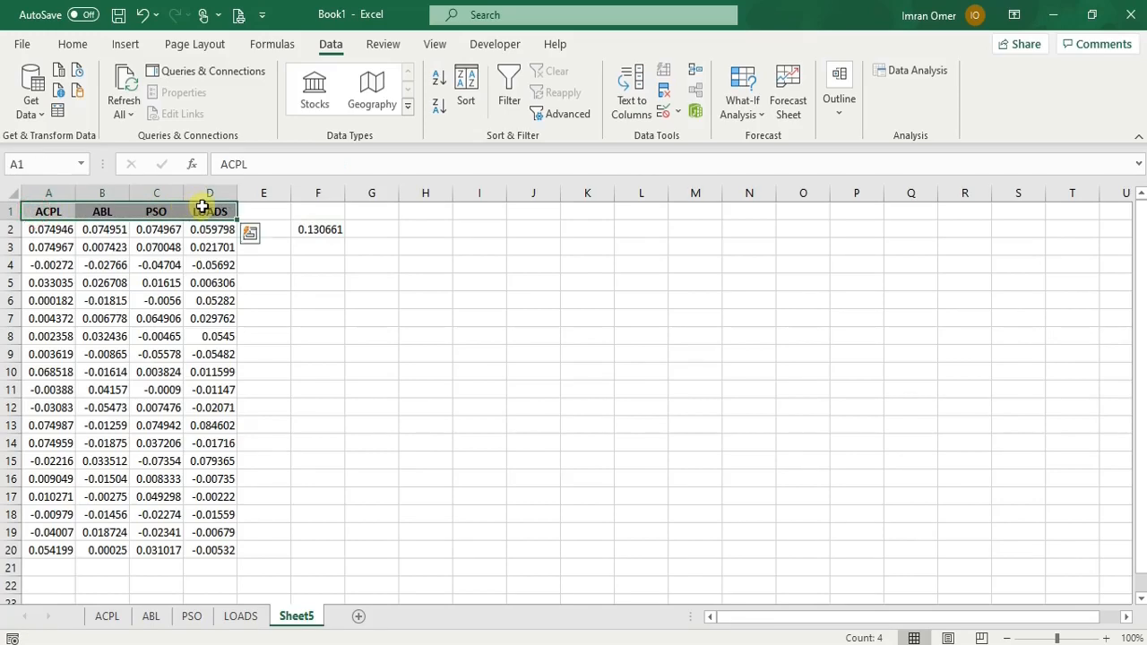
left_click(431, 233)
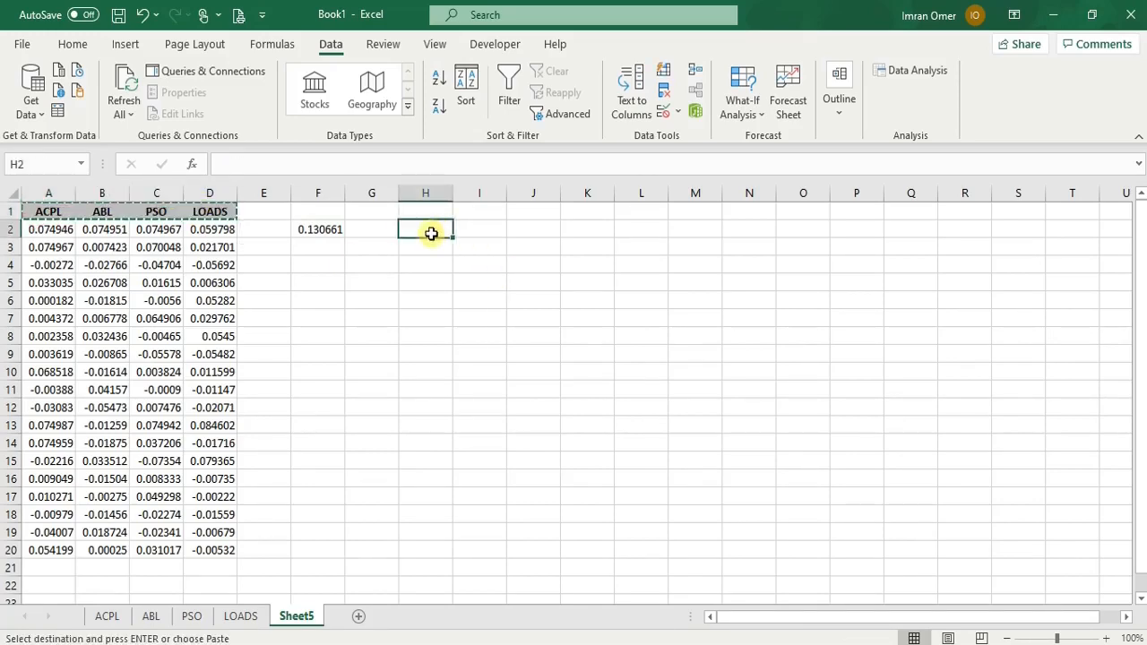
type("ACPL\tABL\tPSO\tLOADS")
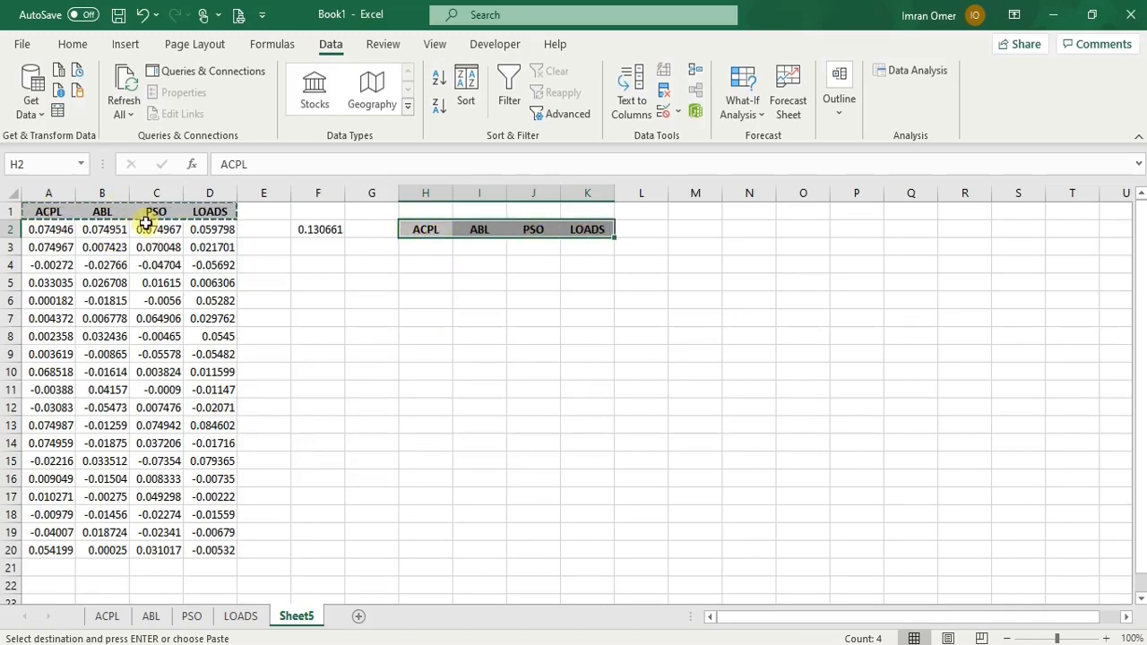
Step: Copy the stock name headers in A1:D1 and paste them transposed into G3:G6 as the matrix's row headings
key("ctrl+q")
right_click(51, 208)
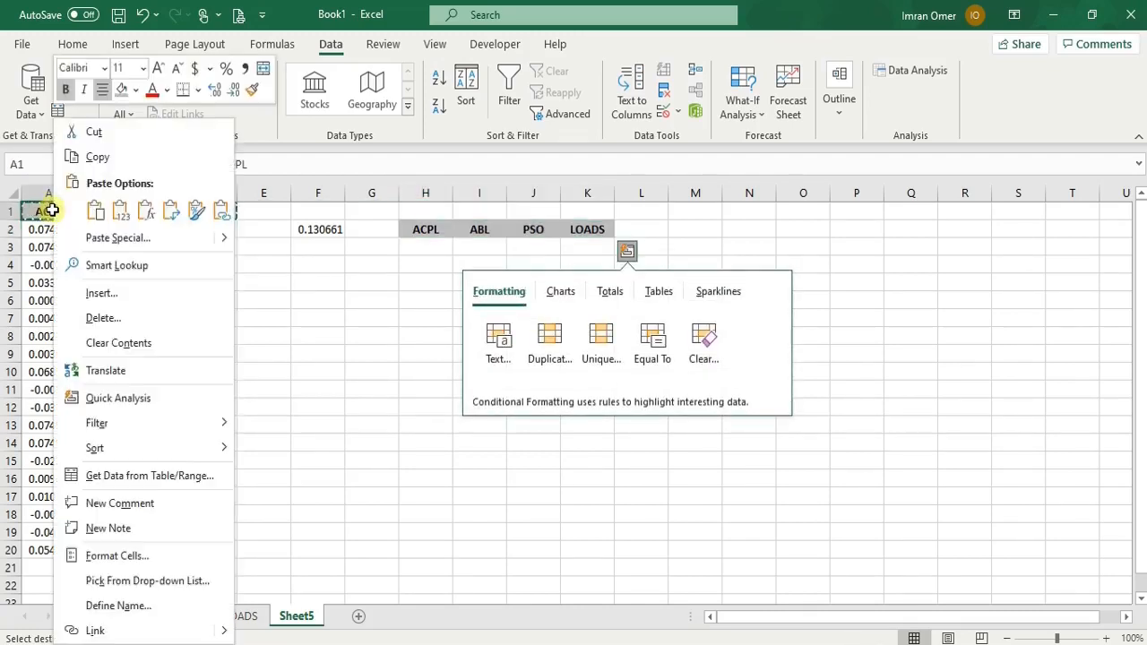
left_click(32, 213)
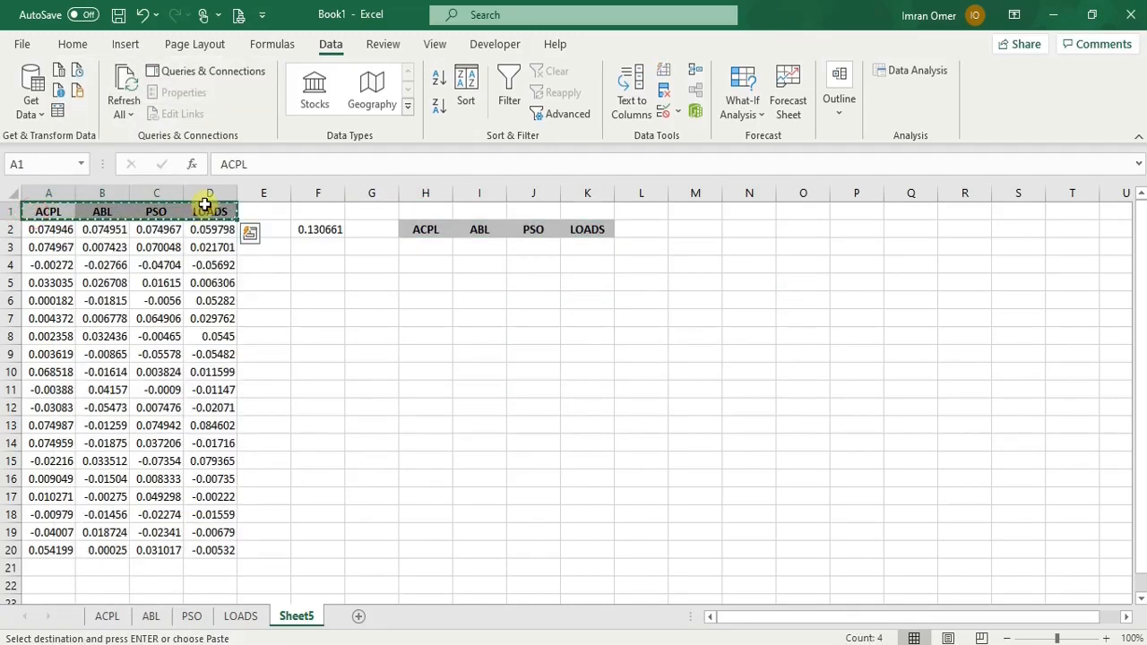
left_click(376, 244)
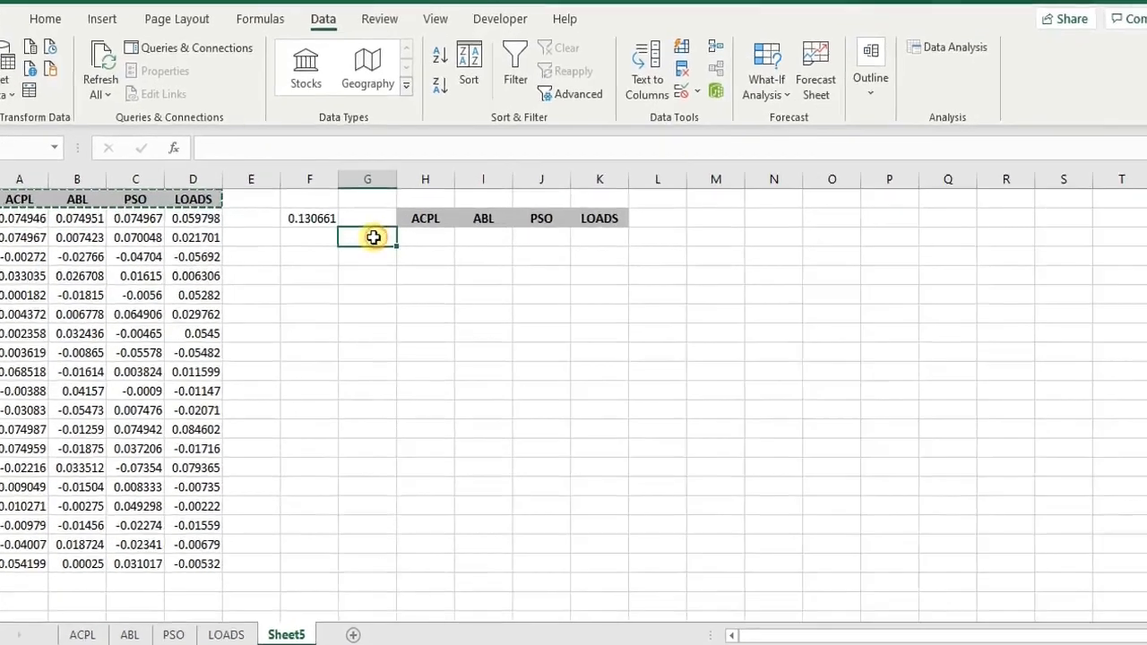
right_click(374, 237)
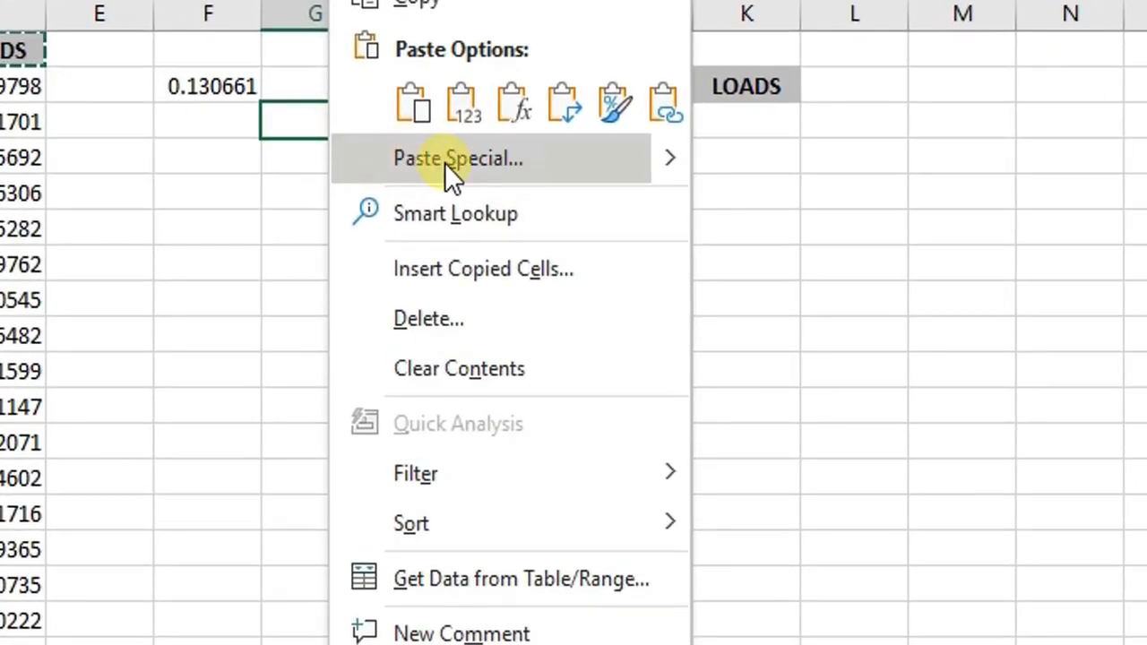
left_click(446, 163)
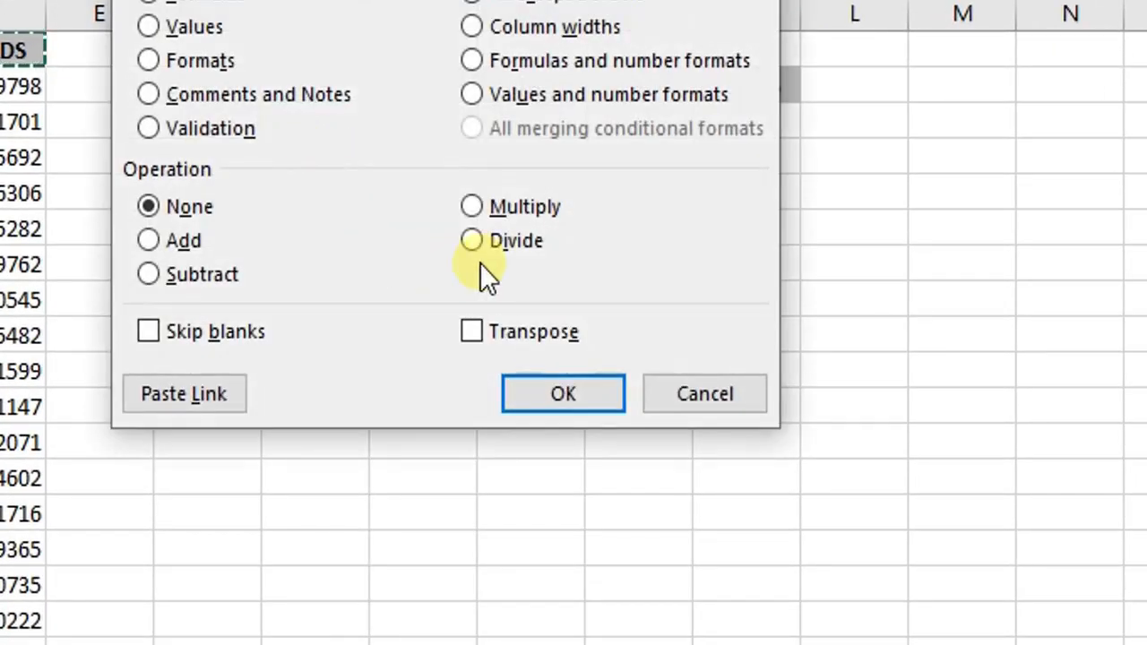
left_click(480, 329)
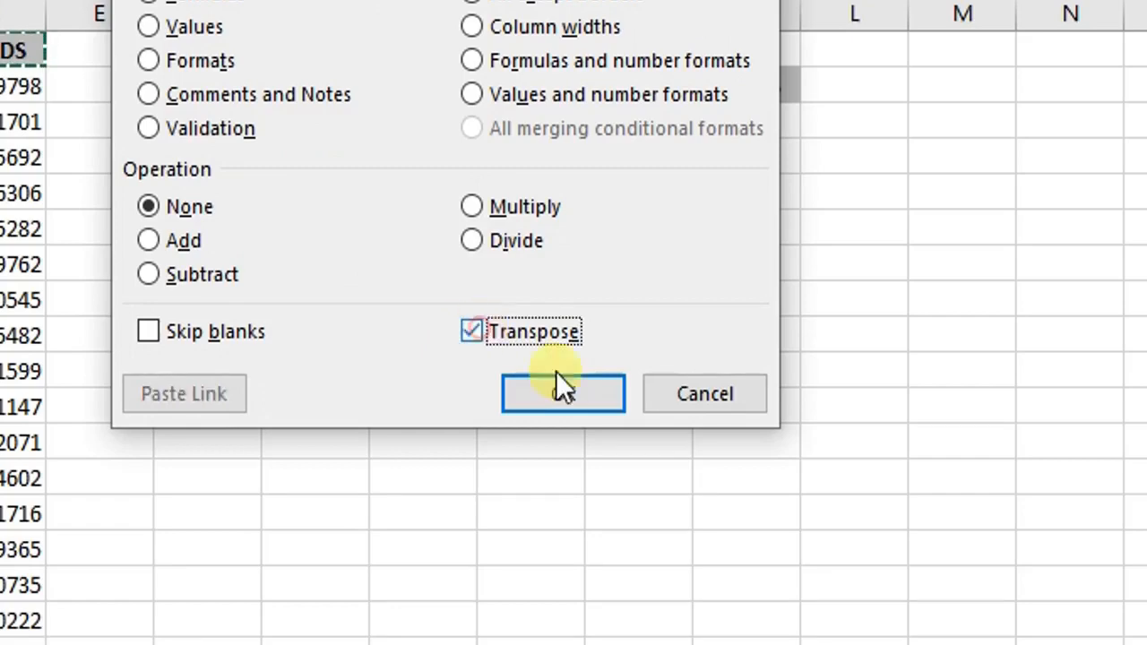
left_click(563, 394)
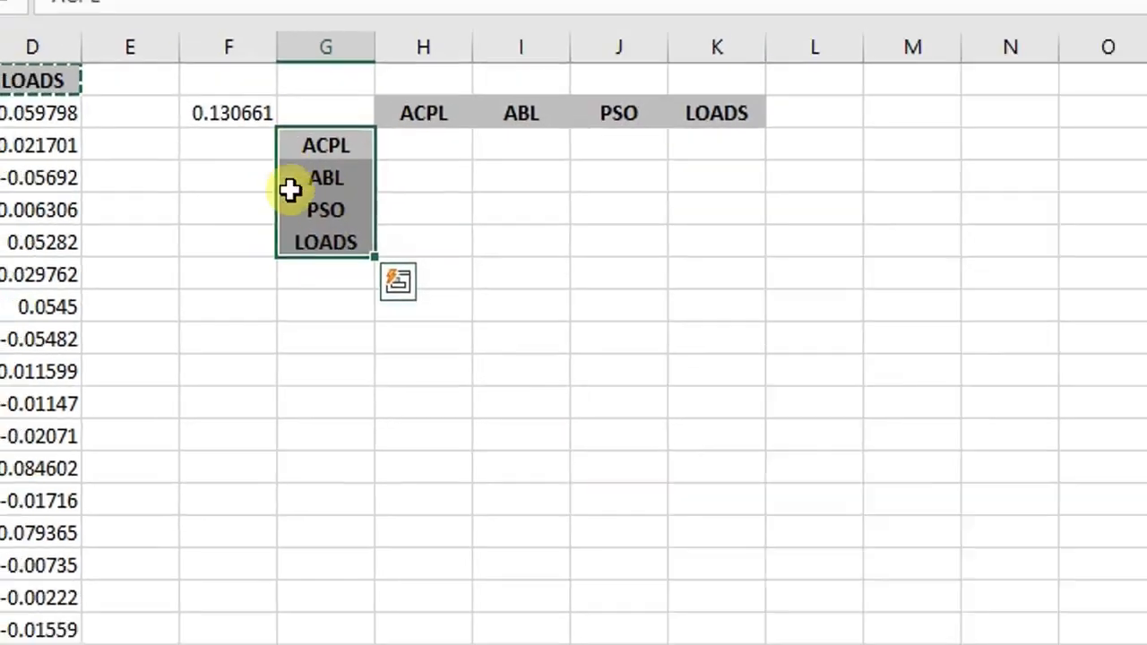
Step: Calculate the correlation of the ACPL returns with themselves in H3 with =CORREL(A2:A20,A2:A20)
left_click(219, 113)
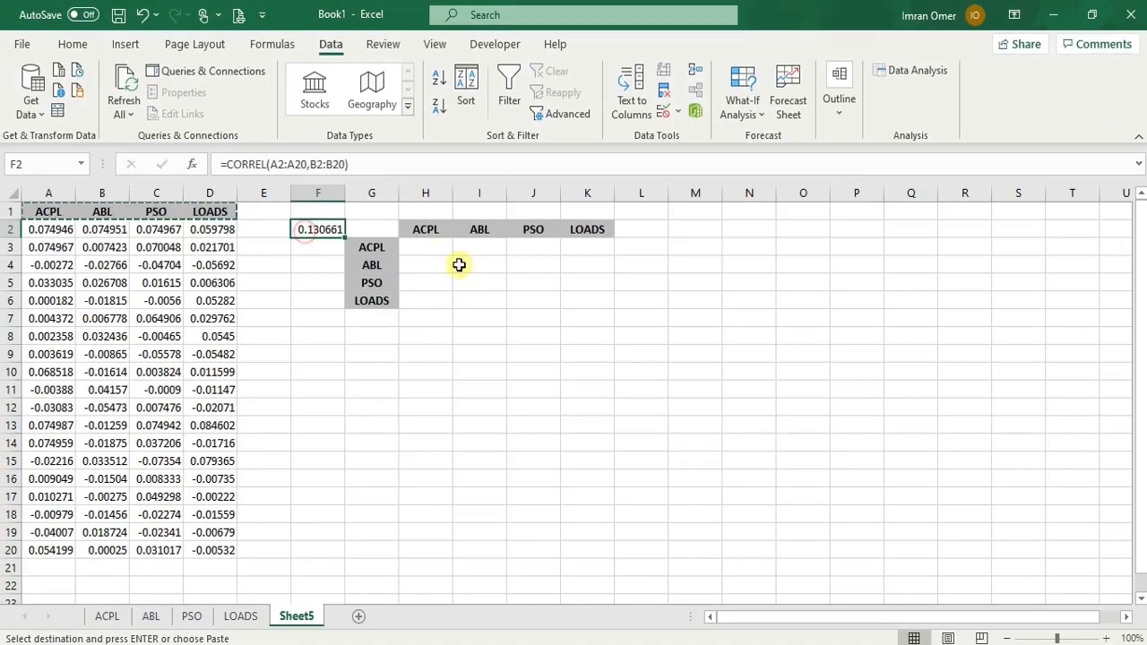
left_click(423, 150)
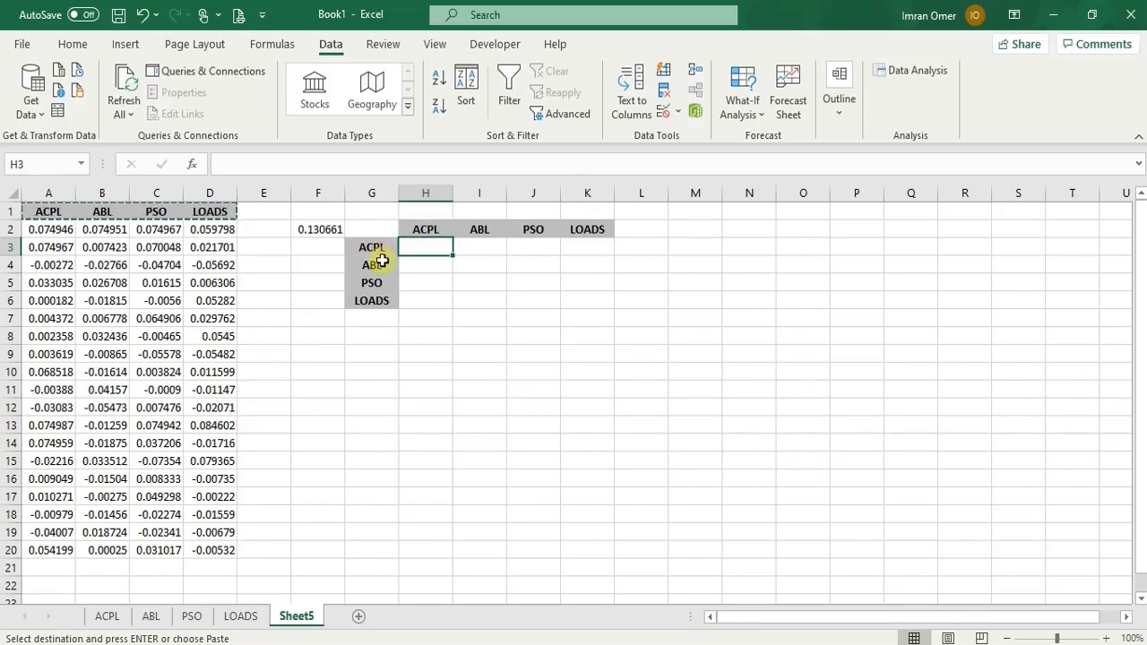
type("=c")
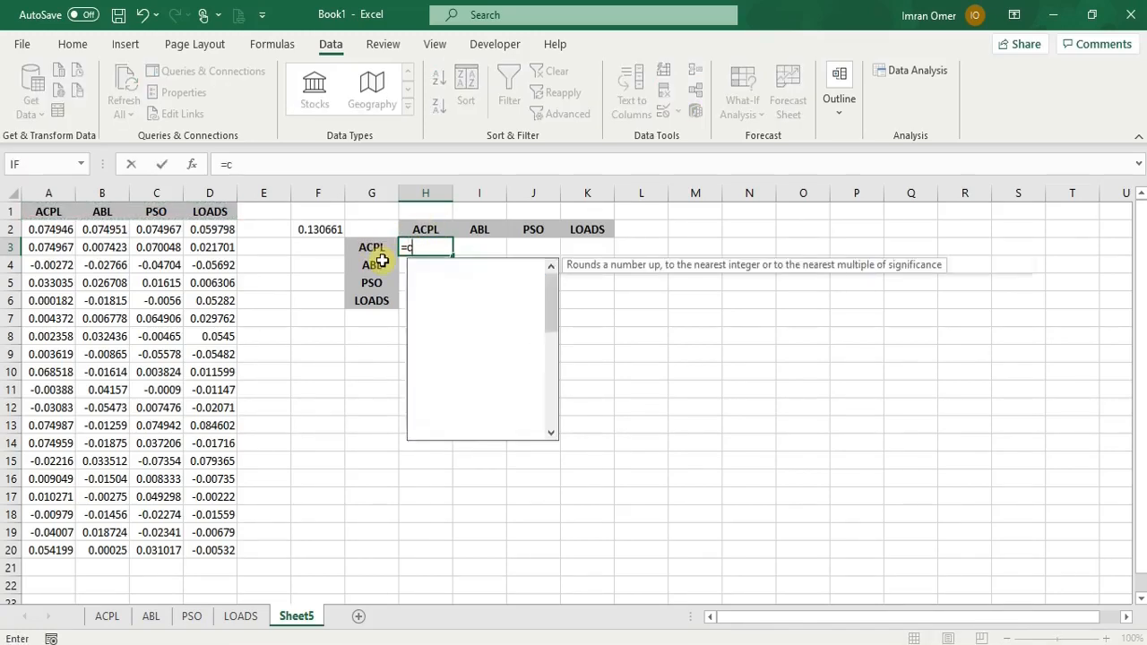
type("orrel(")
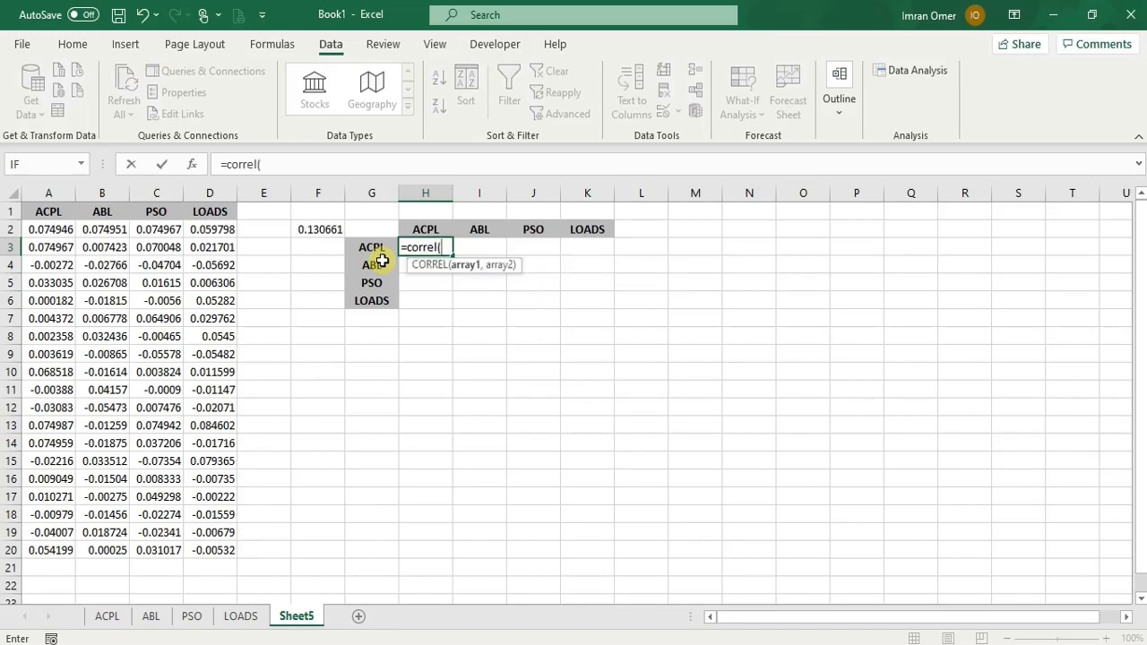
left_click_drag(47, 227, 40, 546)
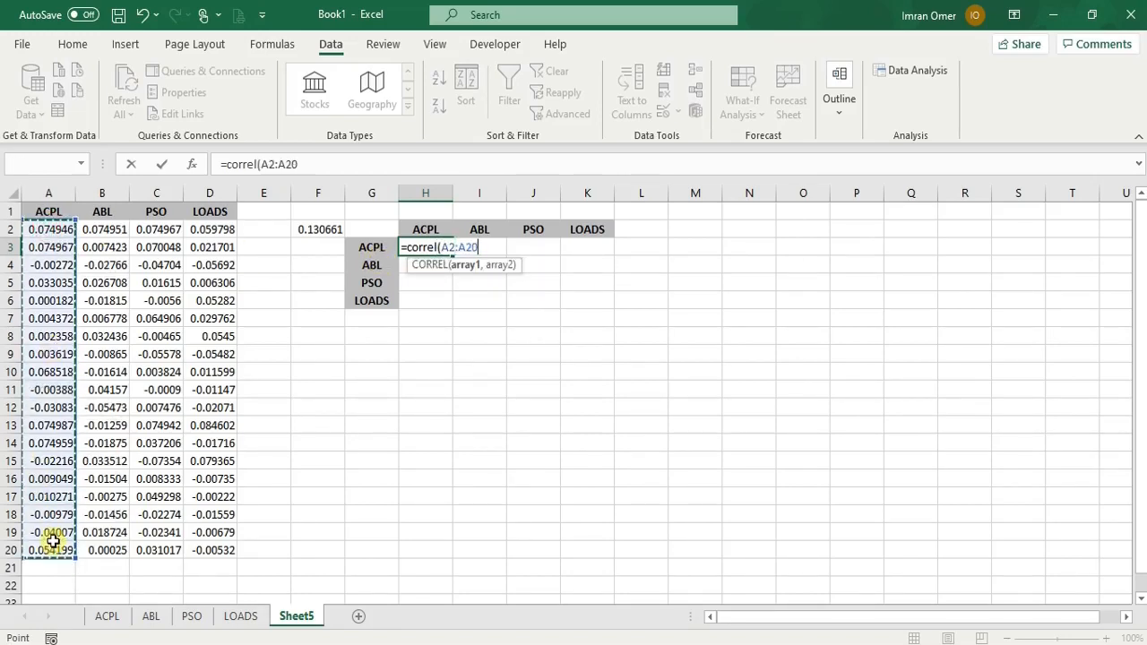
type(",")
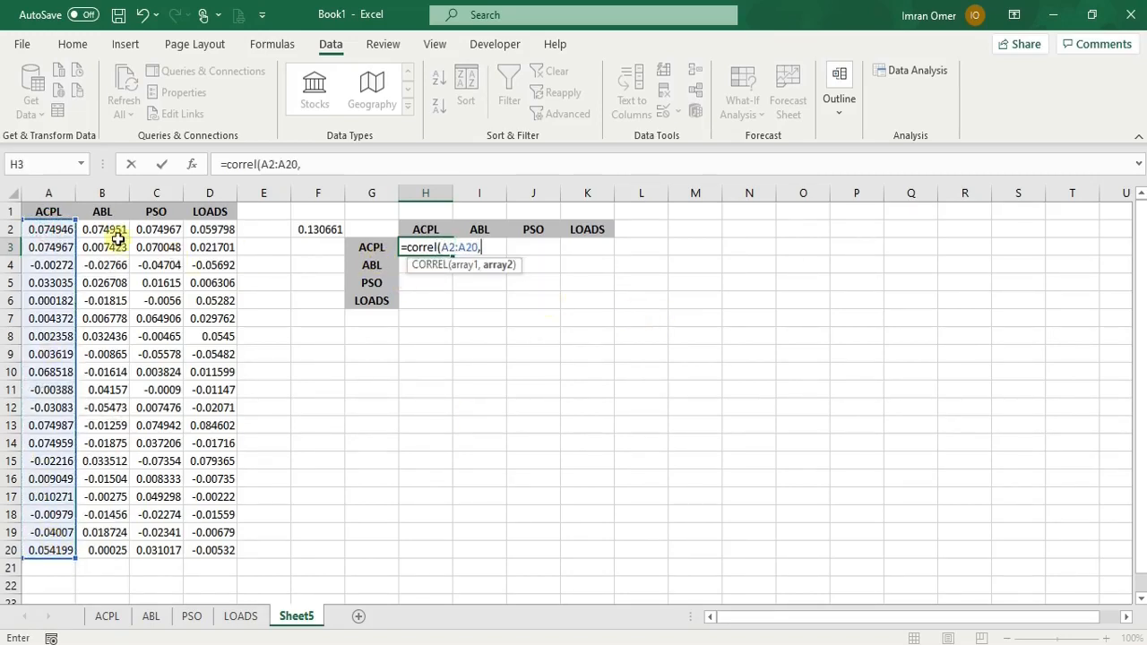
left_click_drag(47, 231, 51, 550)
type(")")
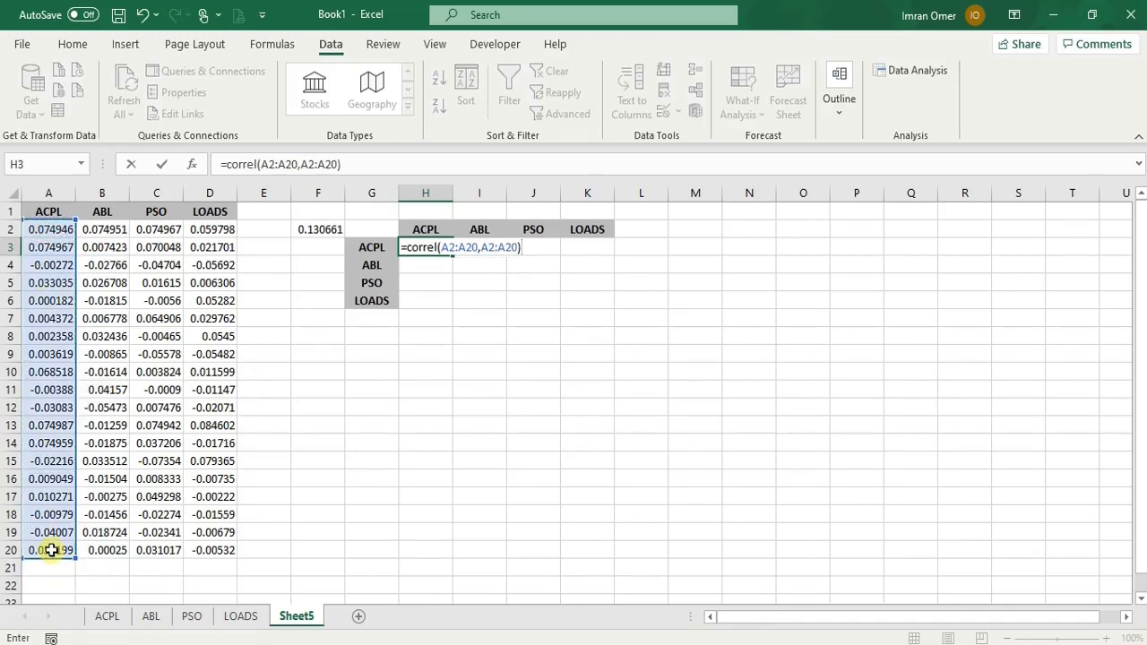
key("Return")
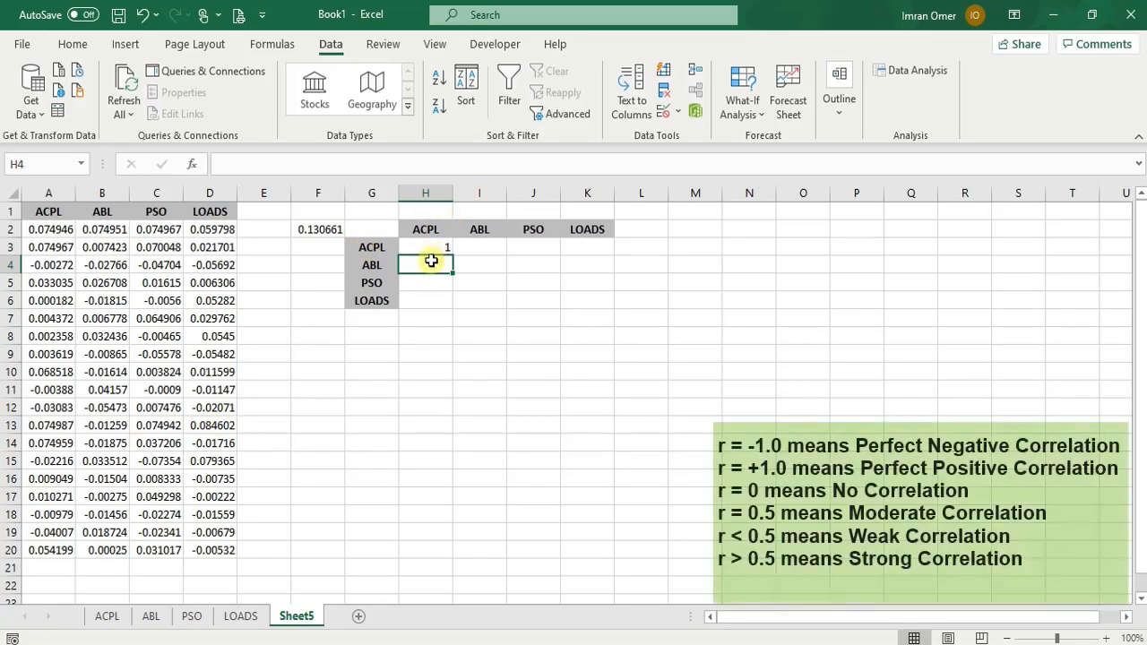
Step: Calculate the ACPL–ABL correlation in matrix cell H4 with =CORREL(A2:A20,B2:B20)
type("=")
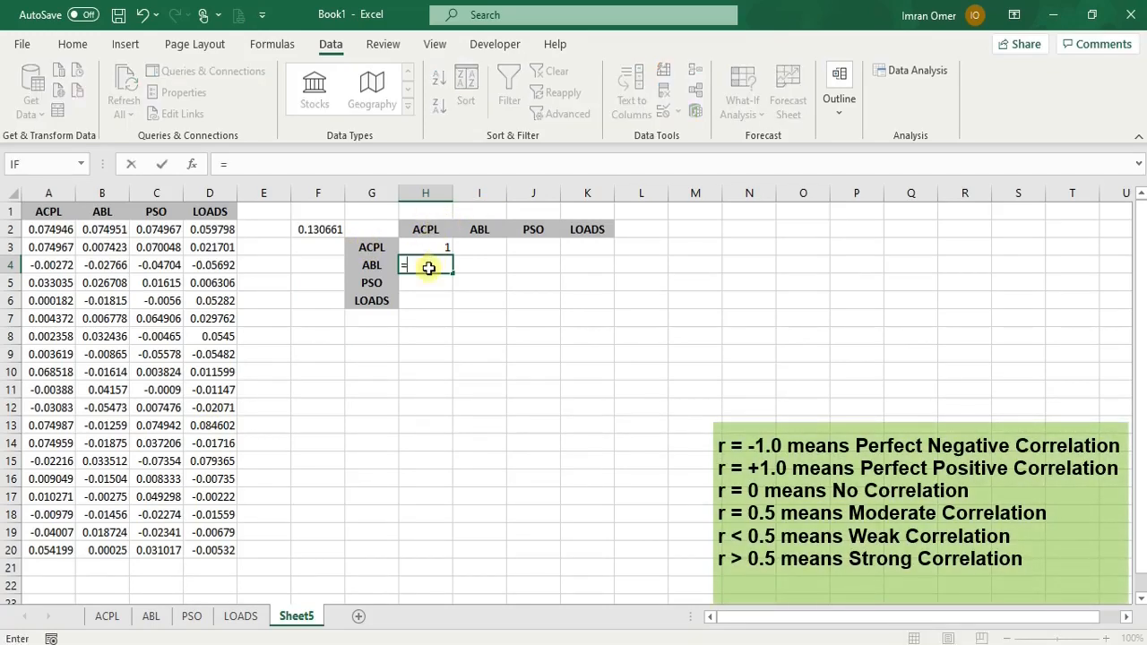
type("c")
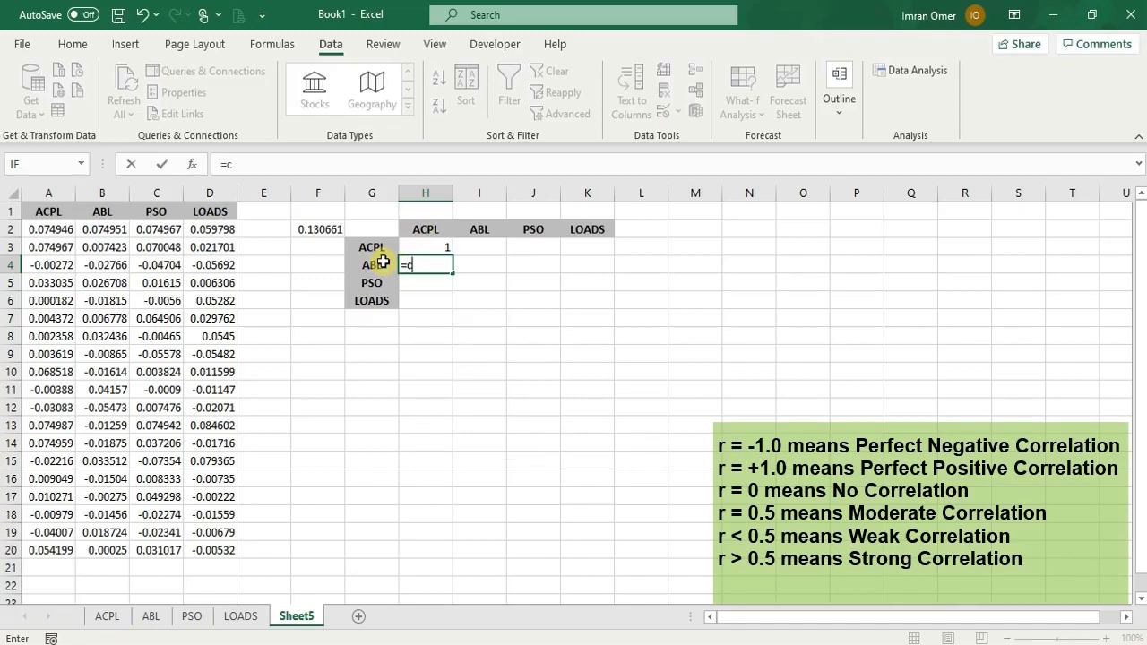
type("orrel(")
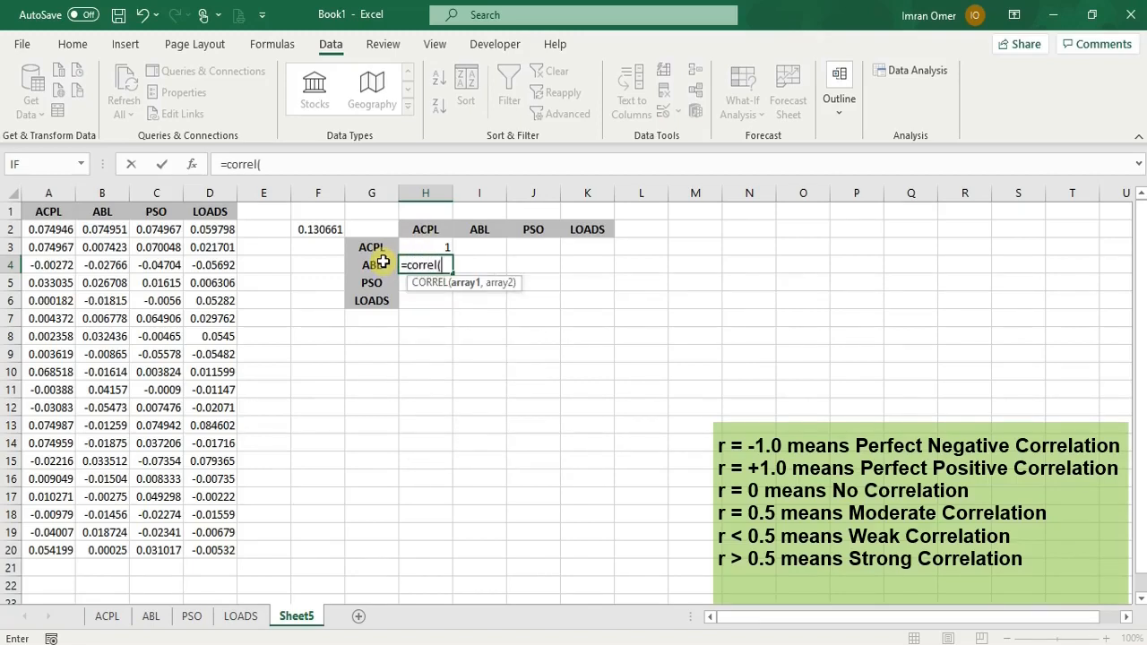
left_click_drag(54, 229, 65, 538)
type(",")
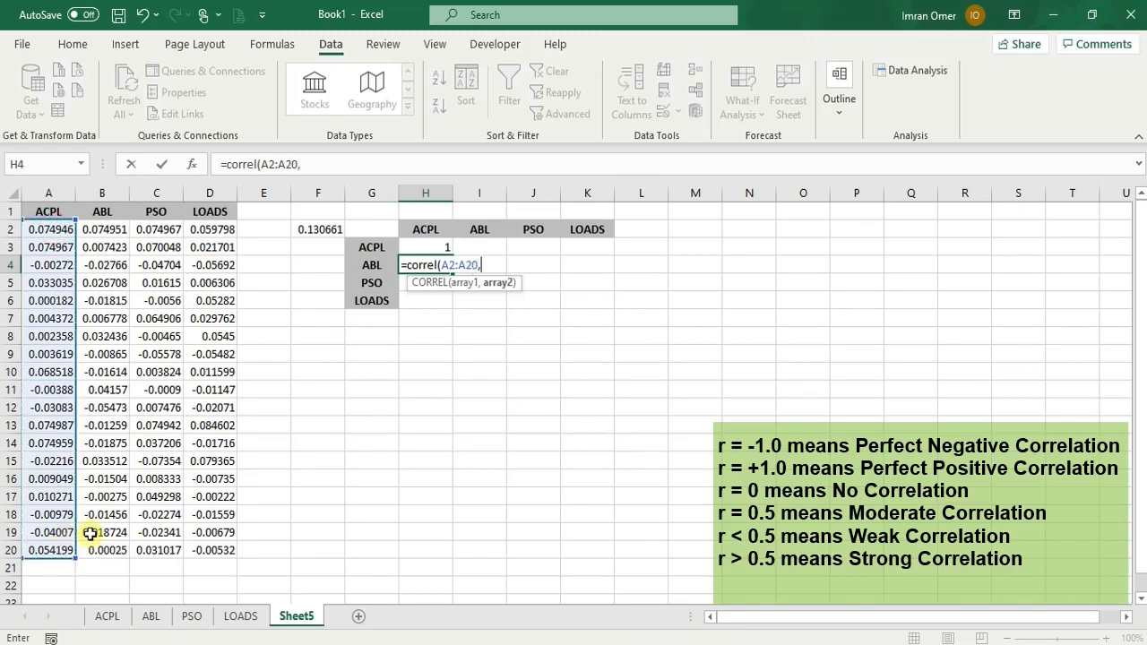
left_click_drag(118, 224, 115, 551)
type(")")
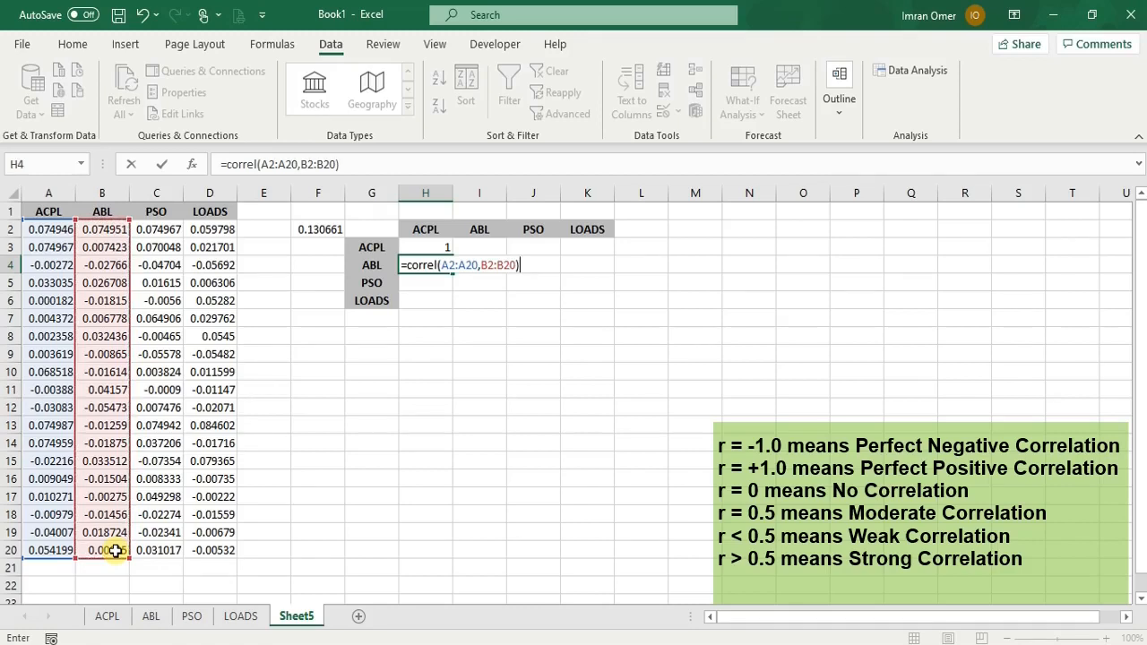
key("Return")
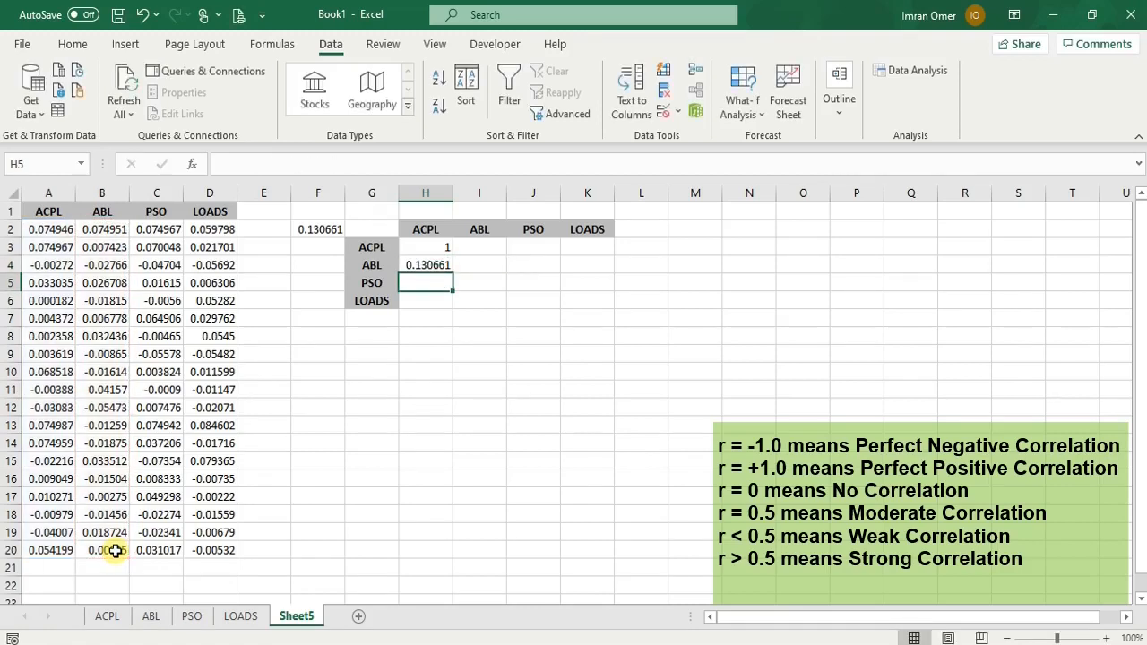
Step: Enter the ACPL–PSO correlation formula =CORREL(A2:A20,C2:C19) in matrix cell H5
left_click(428, 233)
left_click(370, 283)
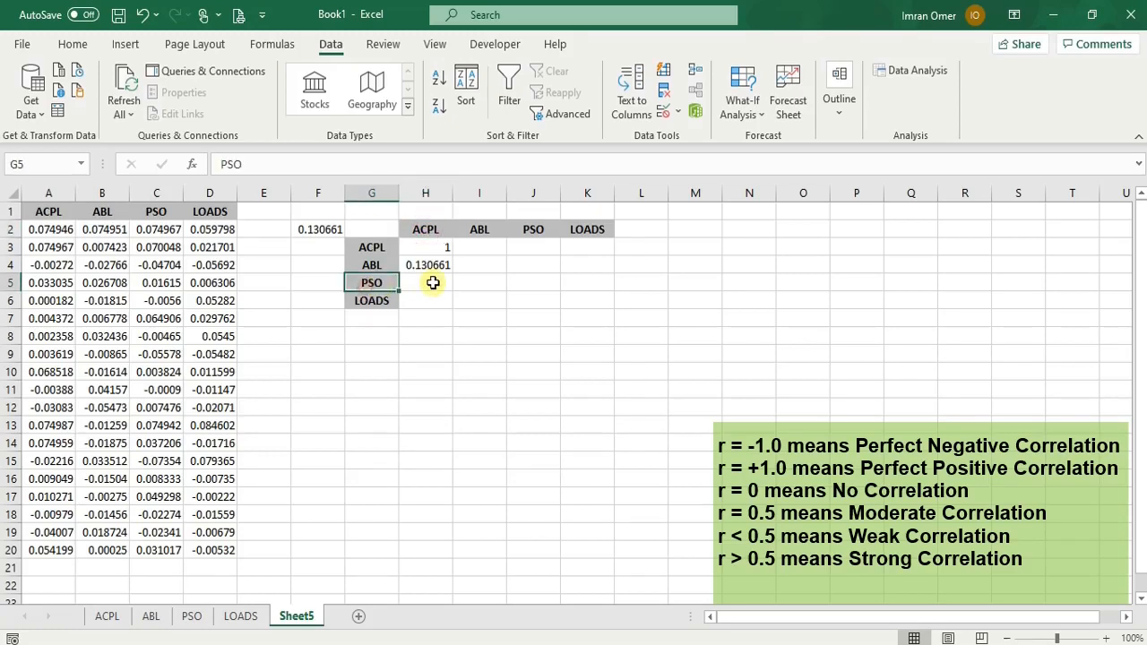
left_click(435, 279)
type("=cor")
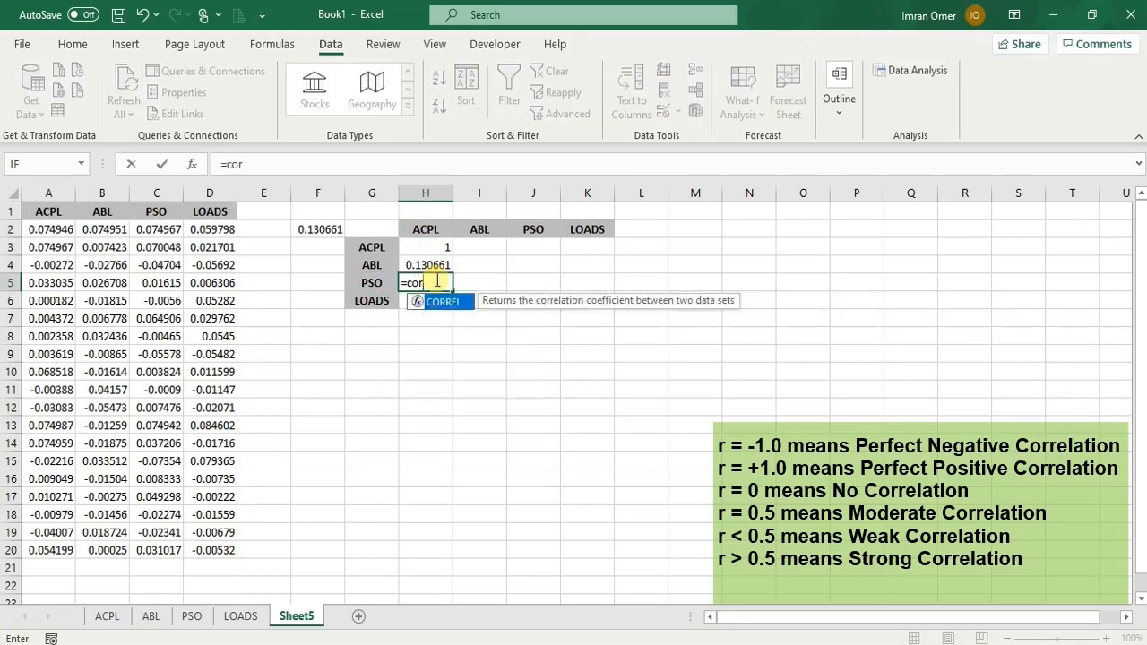
type("rel(")
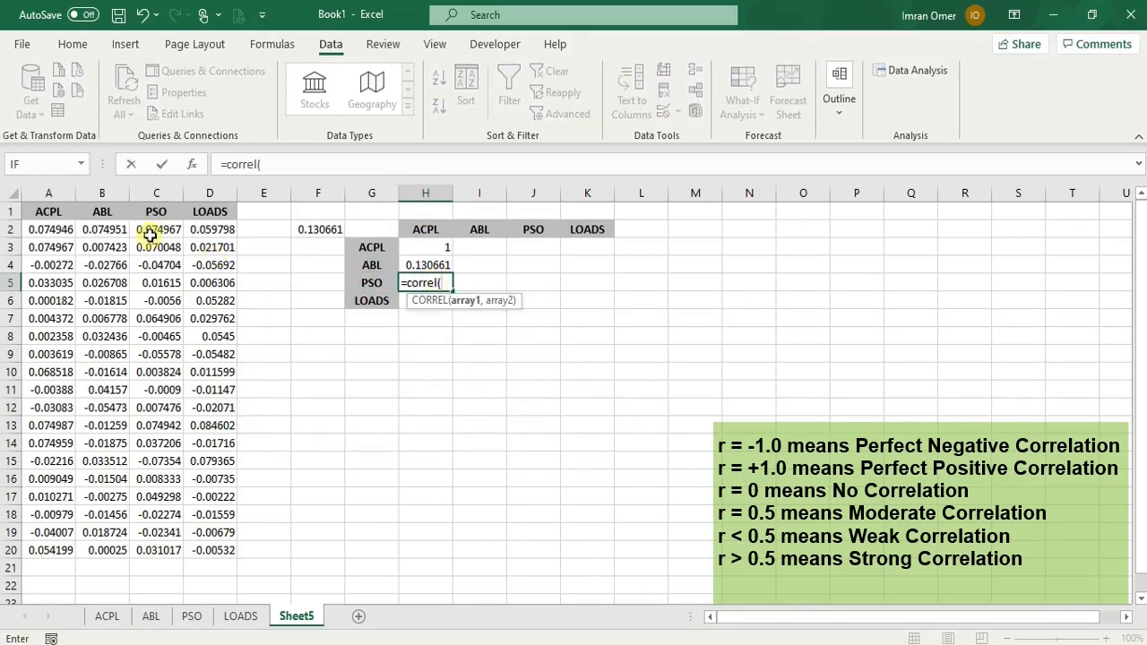
left_click_drag(56, 229, 56, 548)
type(",")
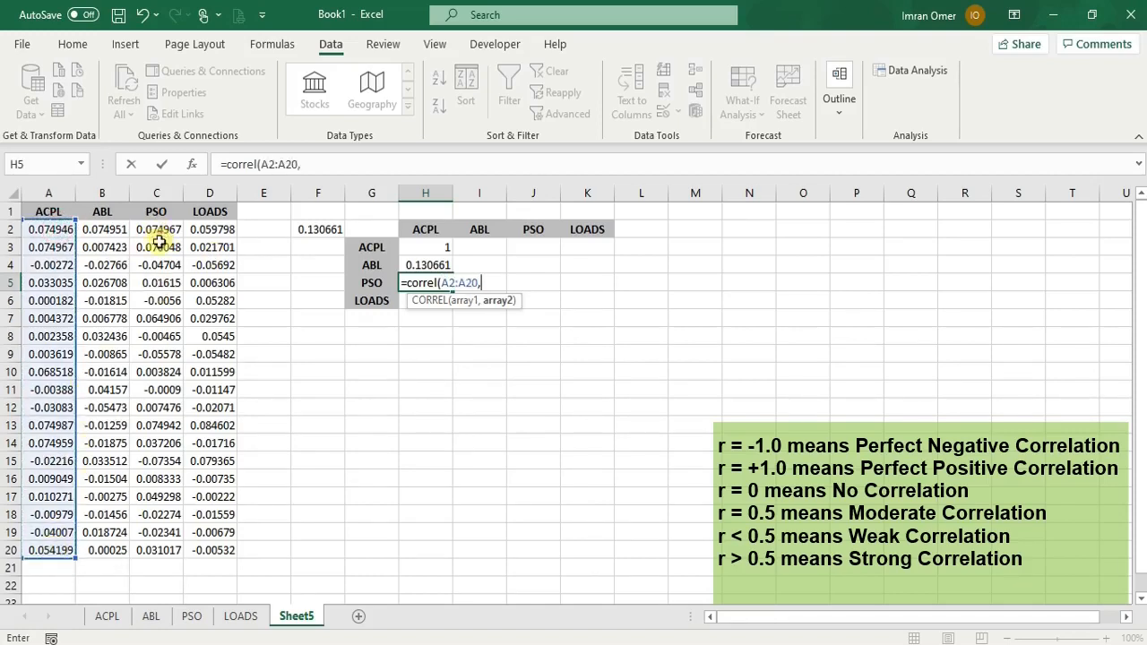
left_click_drag(159, 233, 149, 529)
type(")")
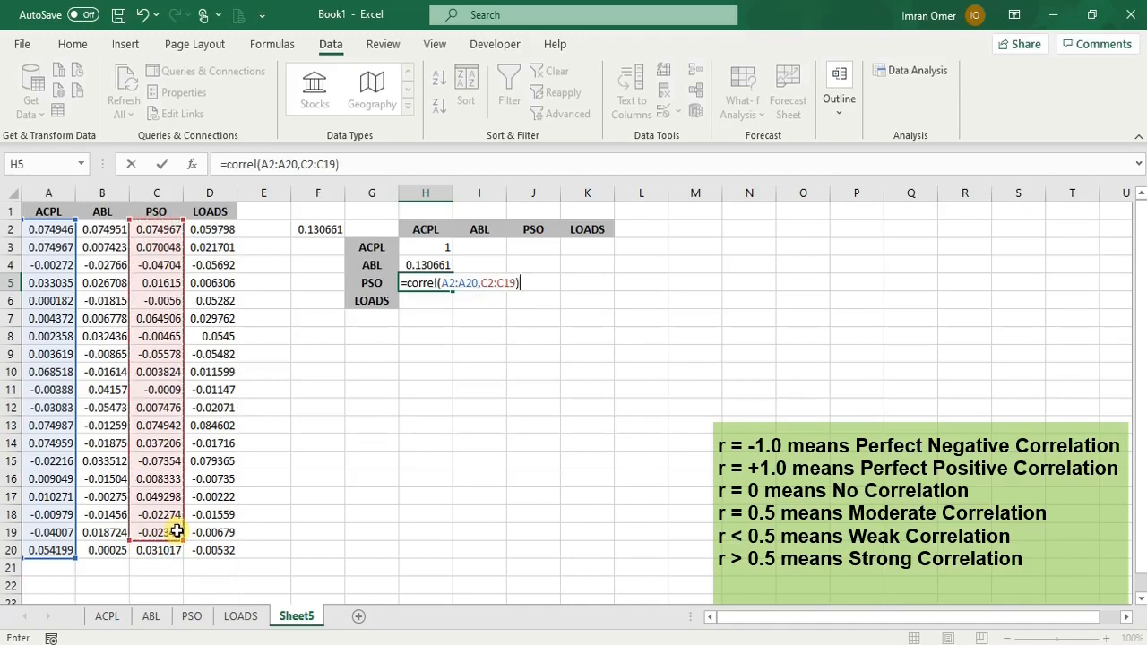
key("Return")
Step: Extend the PSO range in the H5 formula to C2:C20 so both arrays have the same length
left_click(421, 283)
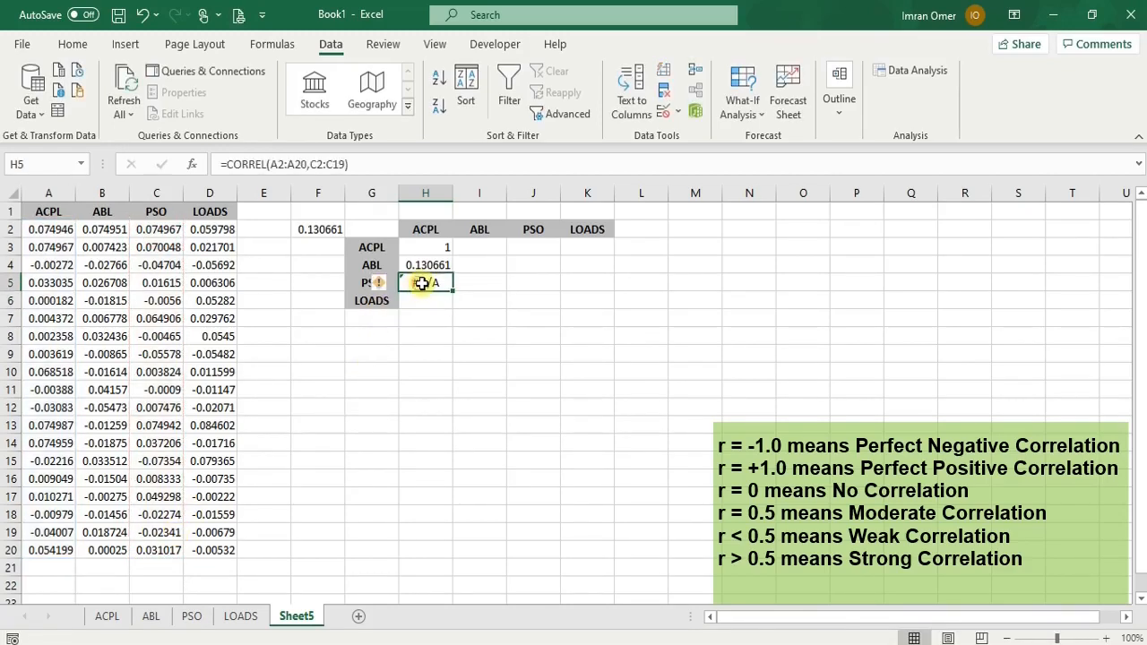
double_click(421, 283)
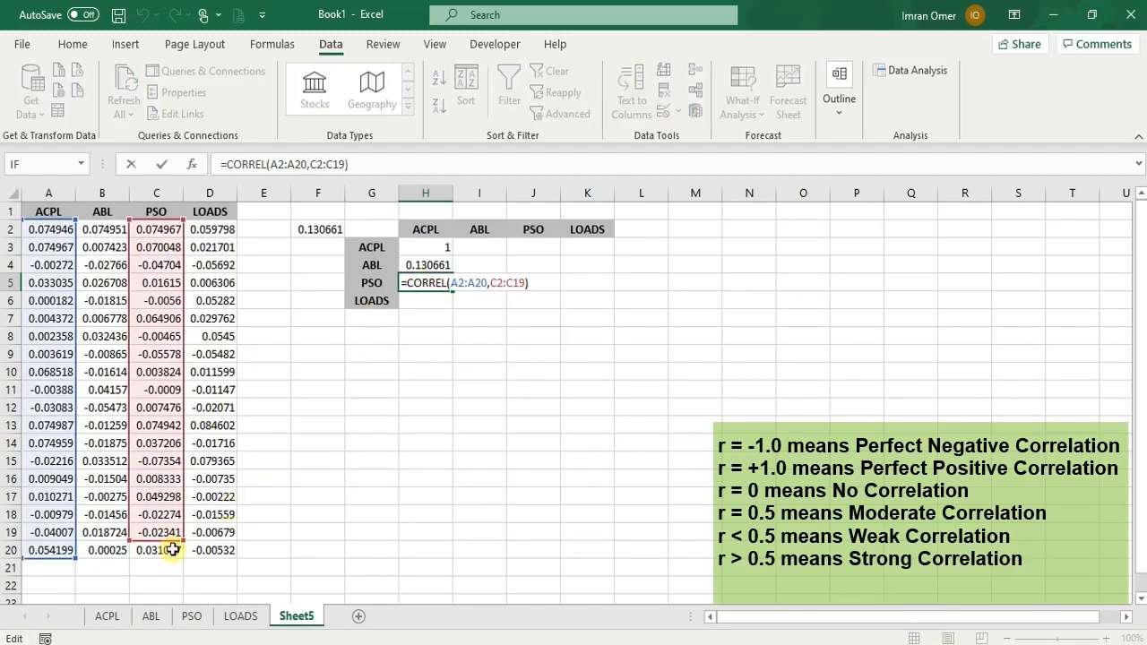
left_click_drag(181, 541, 182, 556)
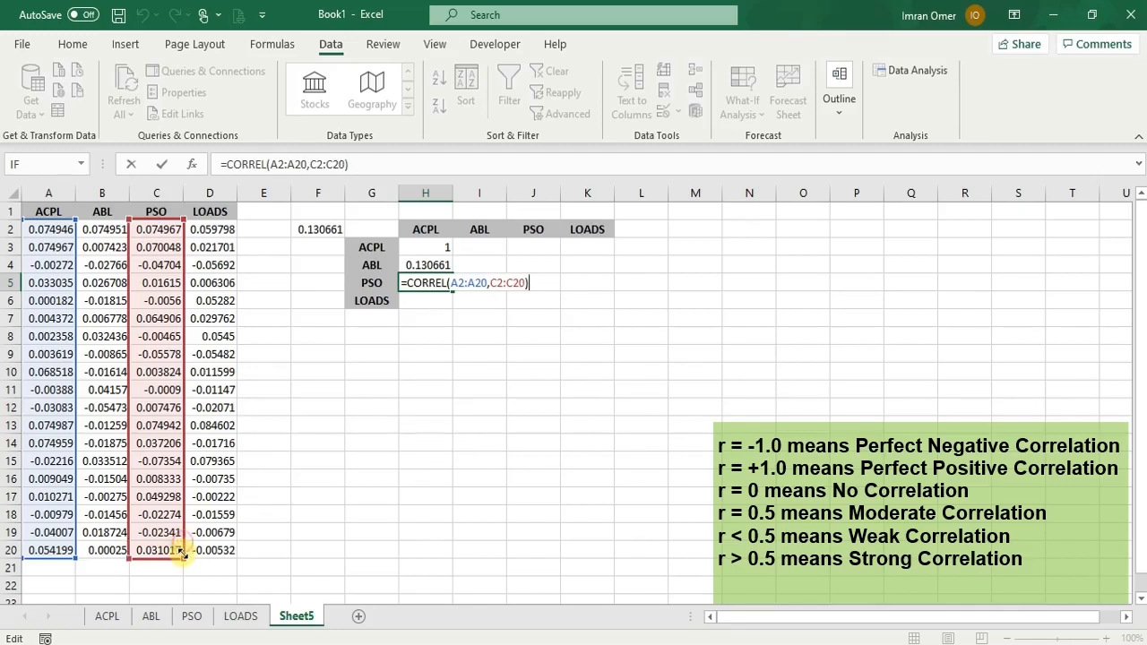
key("Return")
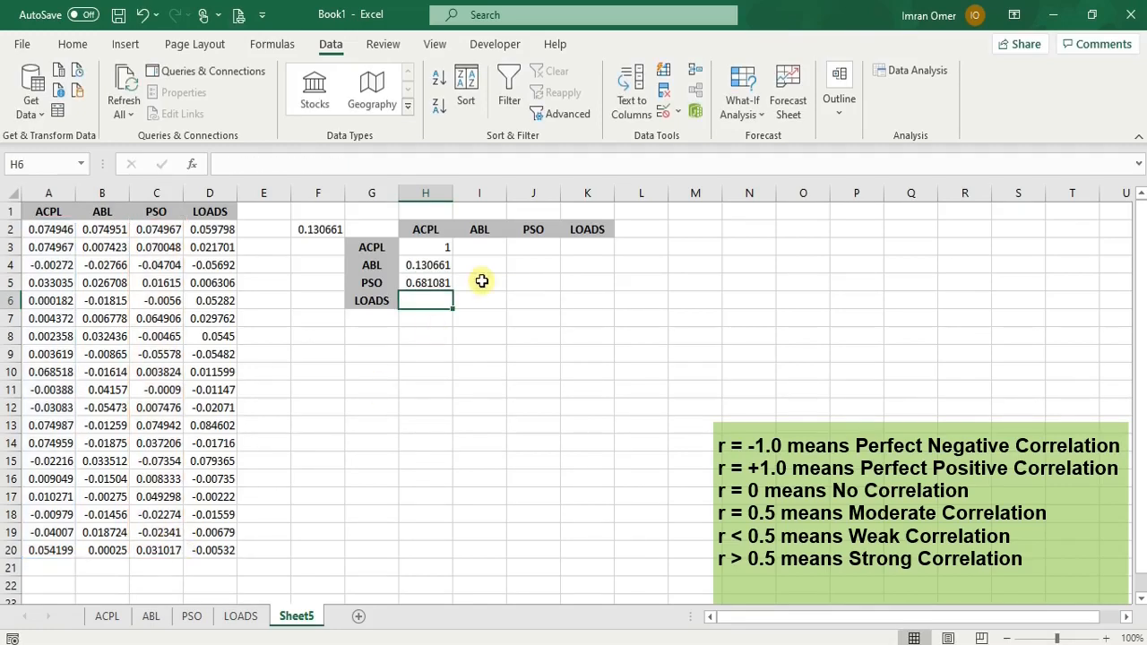
Step: Calculate the ACPL–LOADS correlation in matrix cell H6 with =CORREL(A2:A20,D2:D20)
type("=")
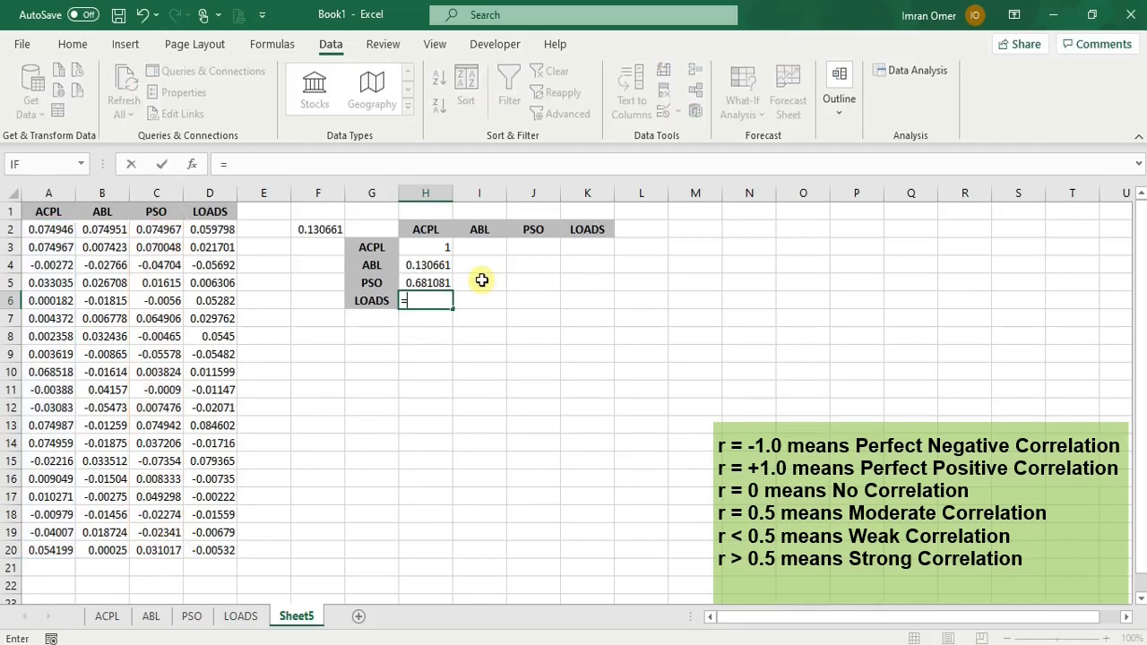
type("correl")
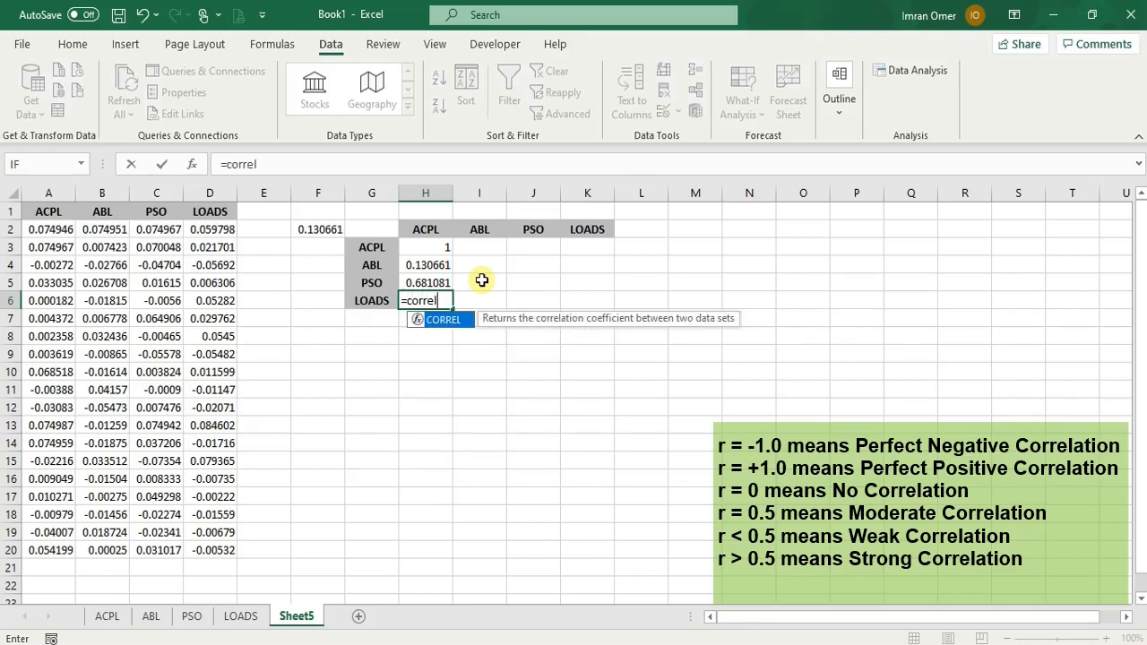
type("(")
left_click_drag(45, 230, 46, 544)
type(",")
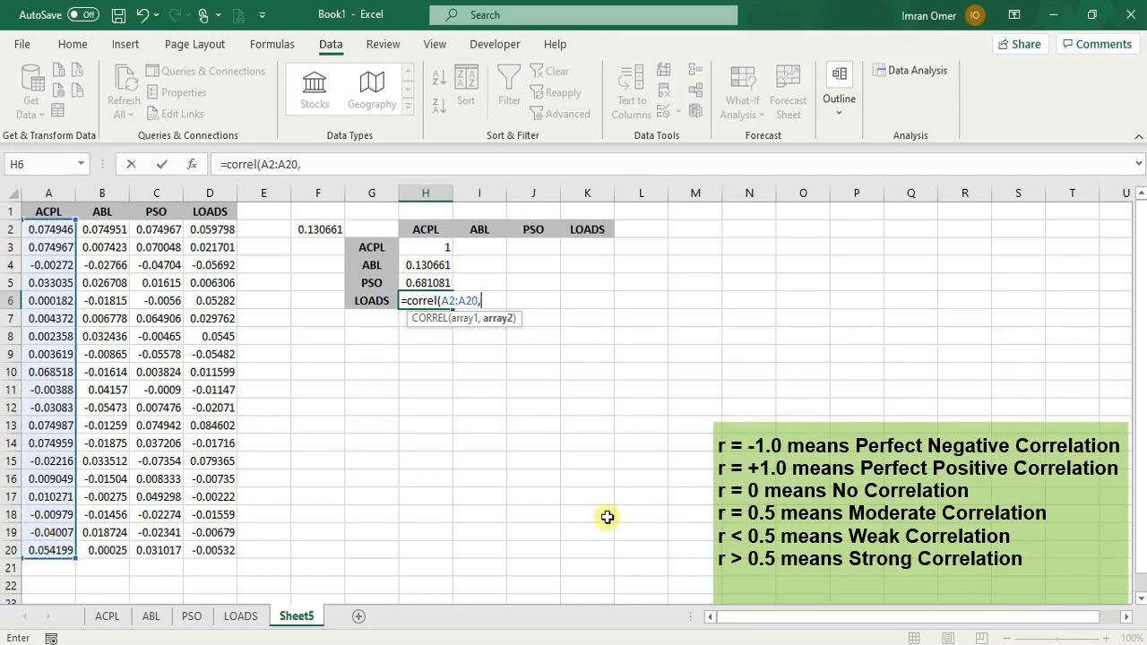
left_click_drag(222, 230, 227, 547)
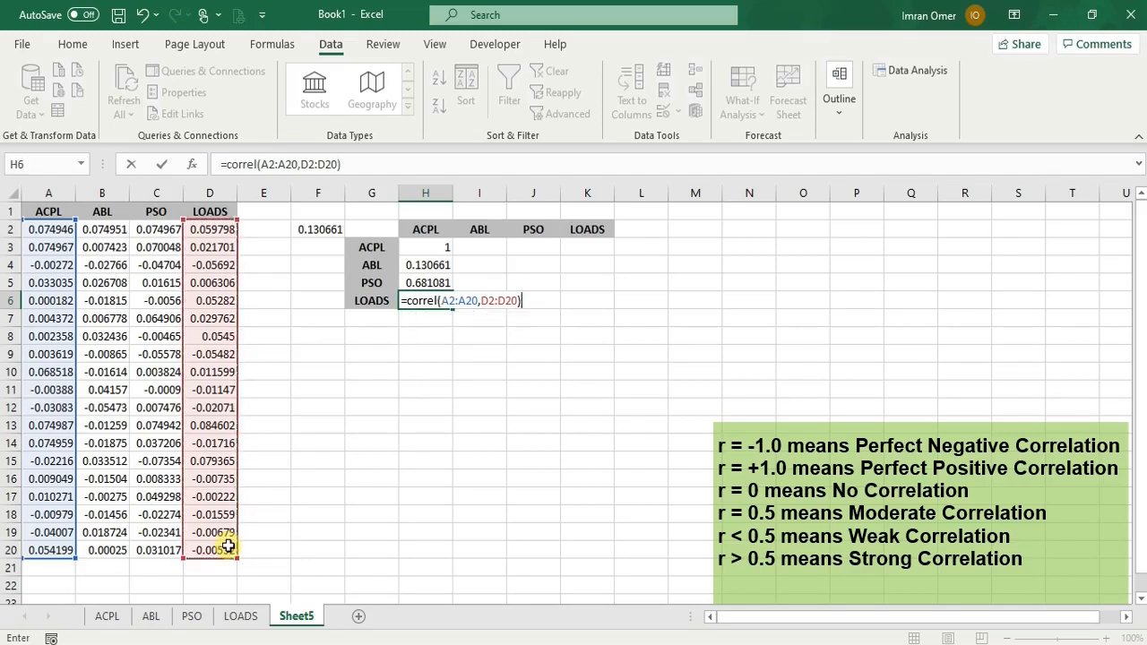
key("Return")
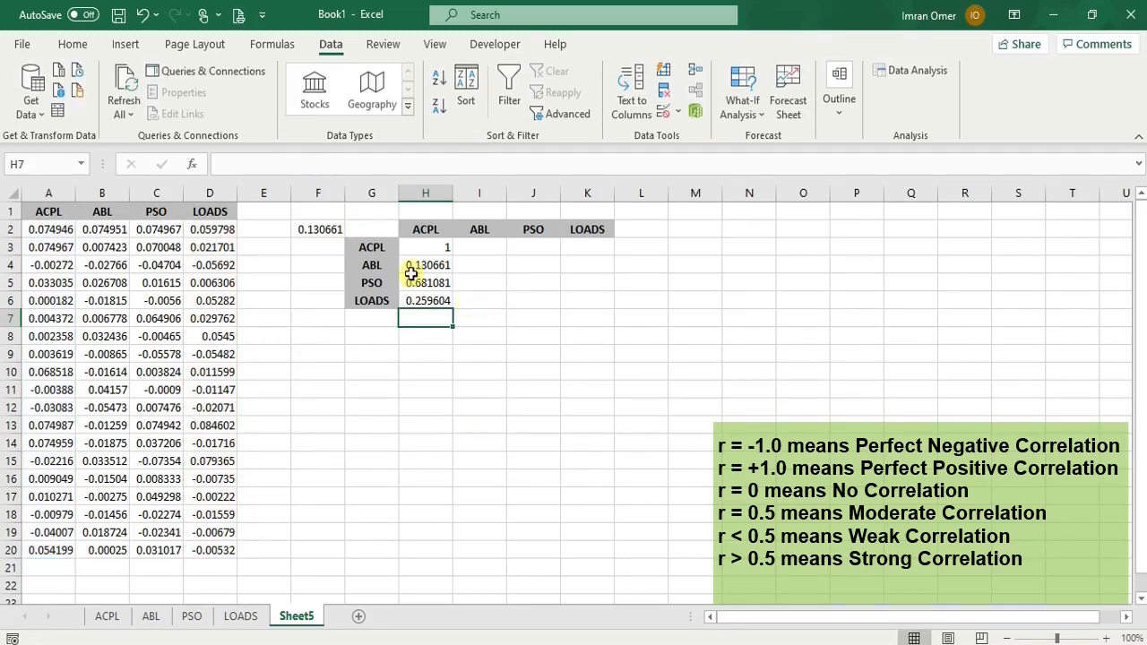
Step: Calculate the ABL–ABL diagonal correlation in matrix cell I4 with =CORREL(B2:B20,B2:B20)
left_click(484, 271)
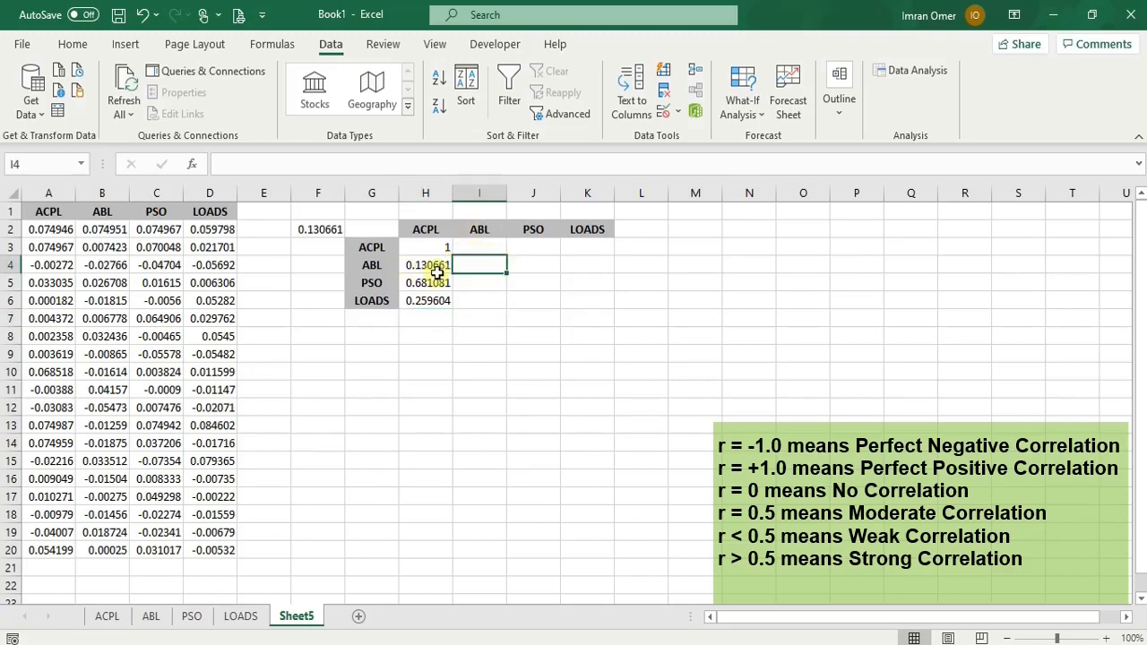
type("=")
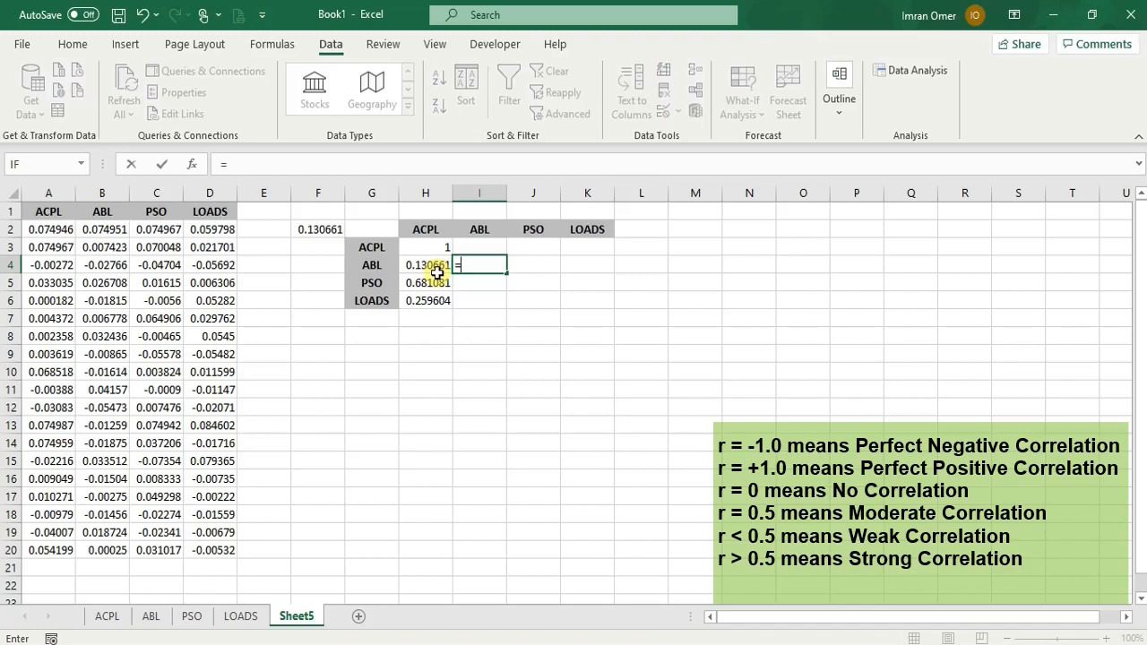
type("correl")
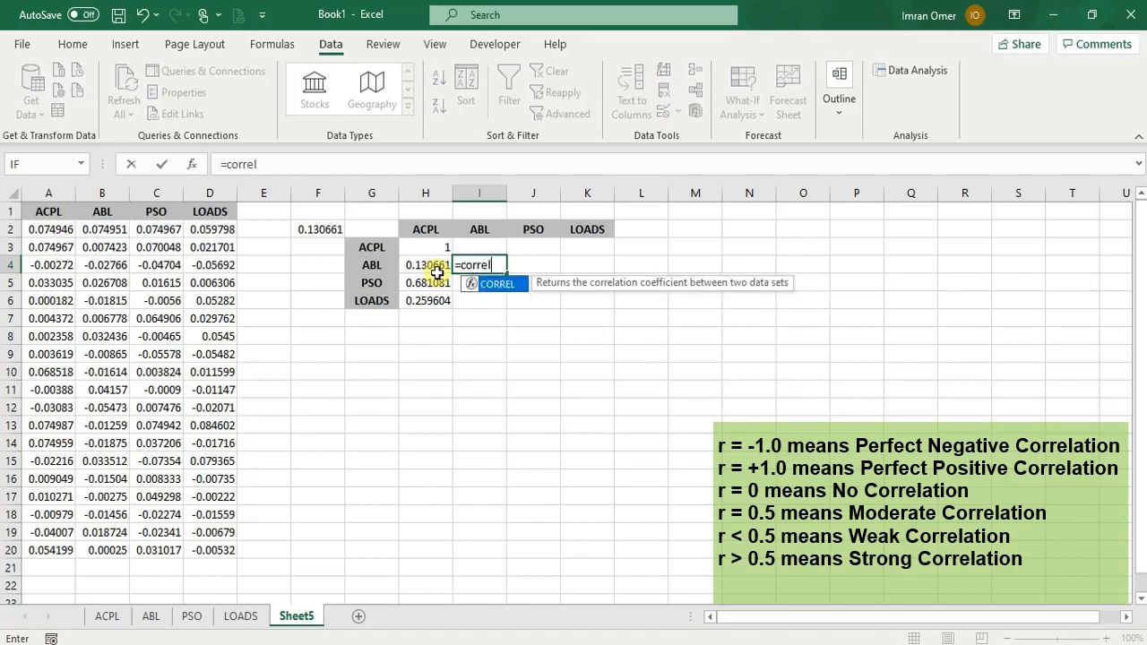
type("(")
left_click_drag(100, 230, 111, 550)
type(",")
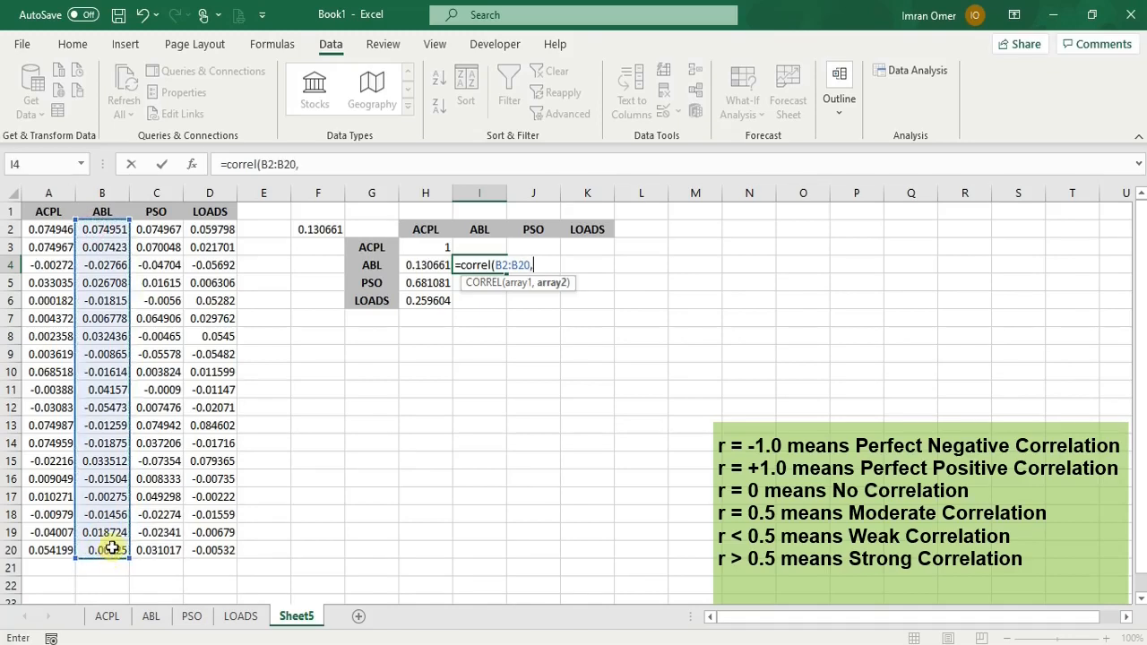
left_click_drag(96, 230, 113, 549)
type(")")
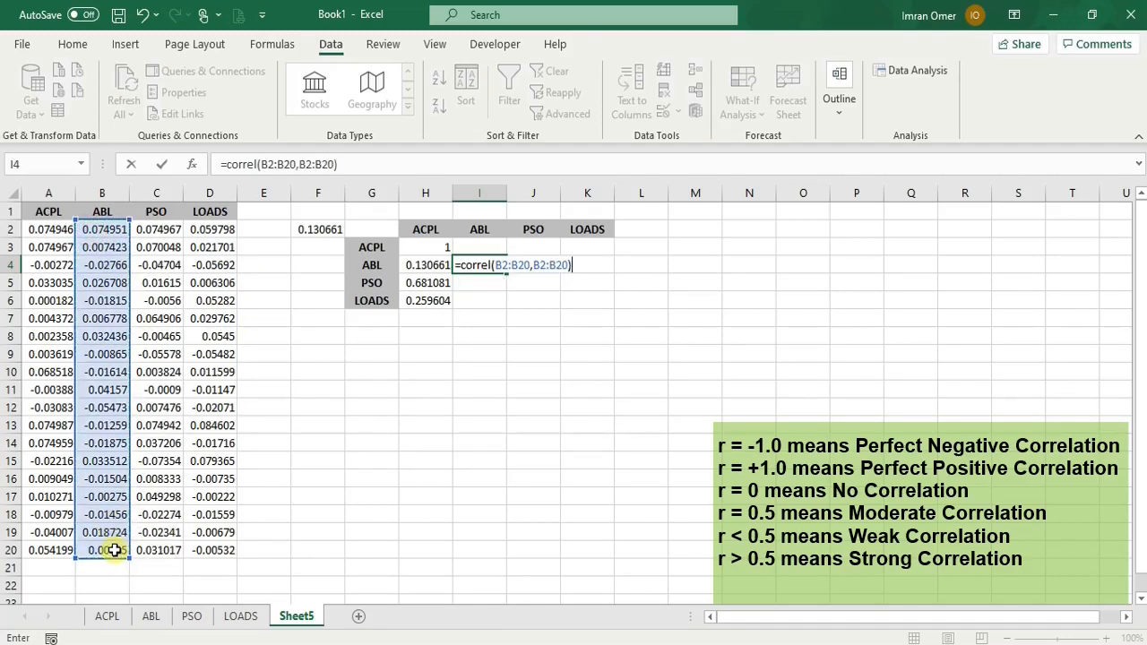
key("Return")
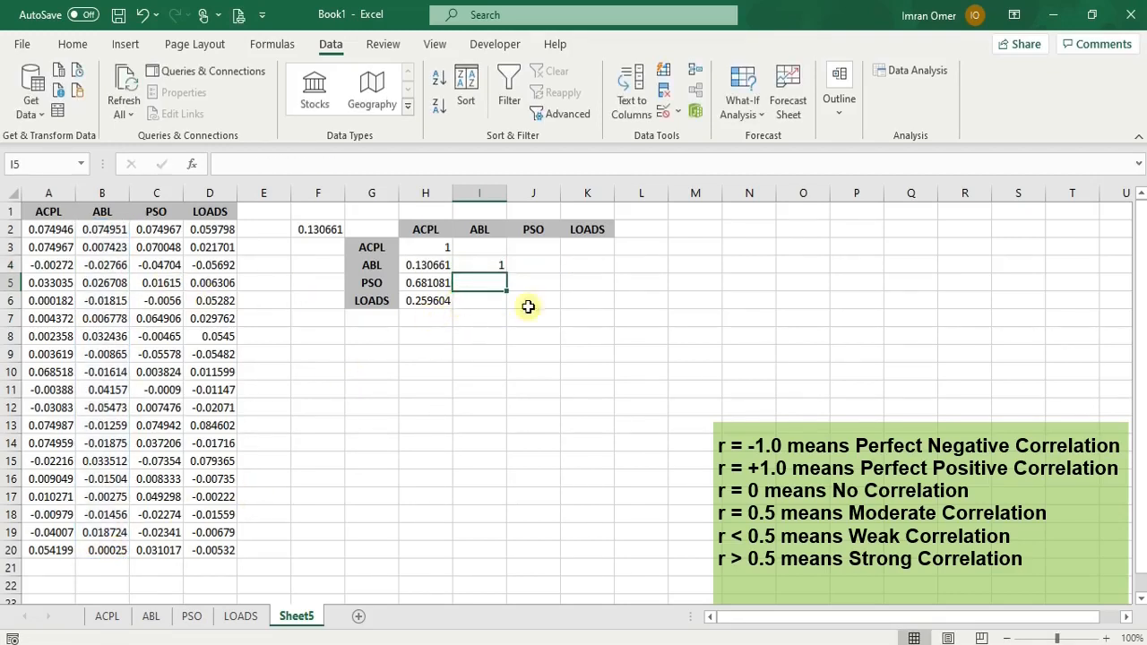
Step: Calculate the PSO–PSO diagonal correlation in matrix cell J5 with =CORREL(C2:C20,C2:C20)
left_click(536, 281)
type("=")
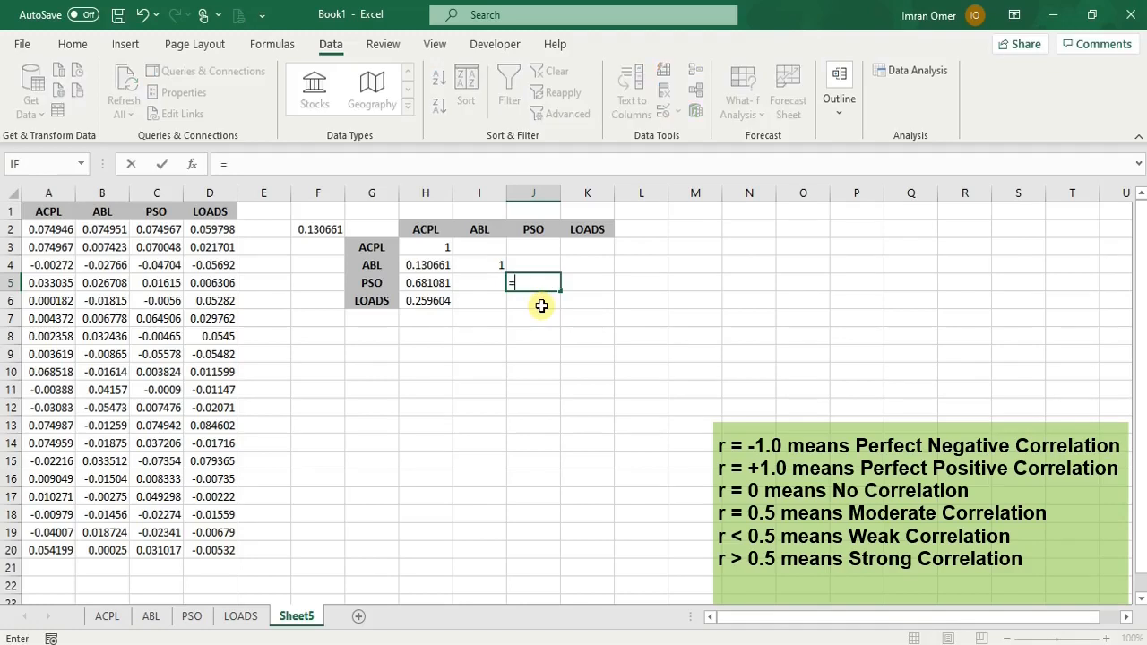
type("correl")
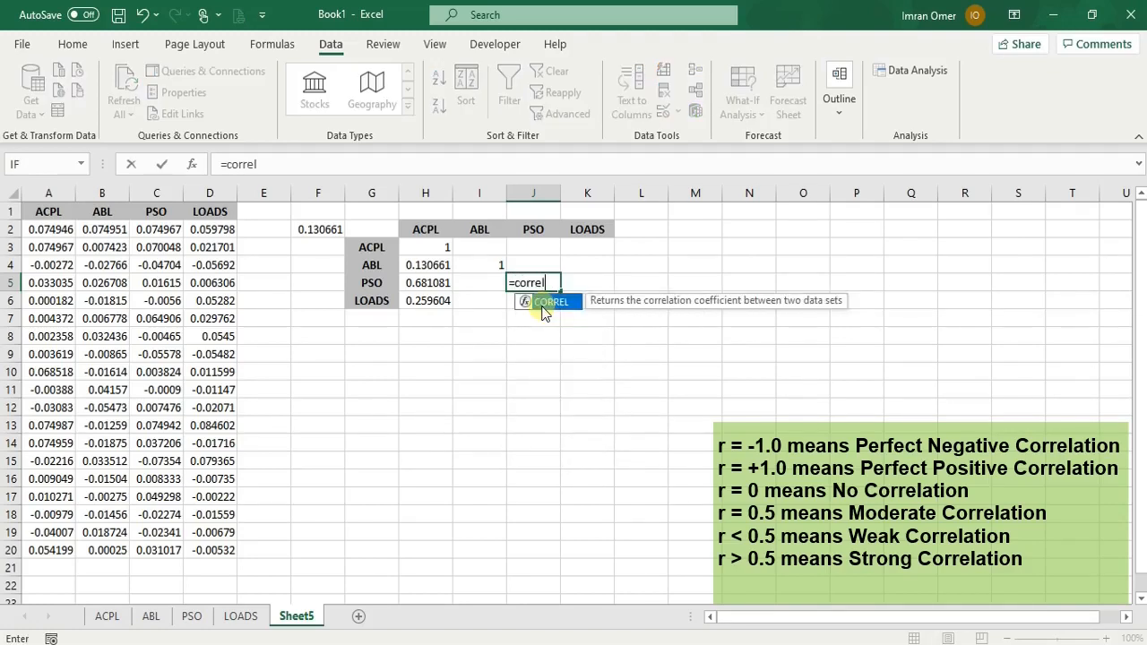
type("(")
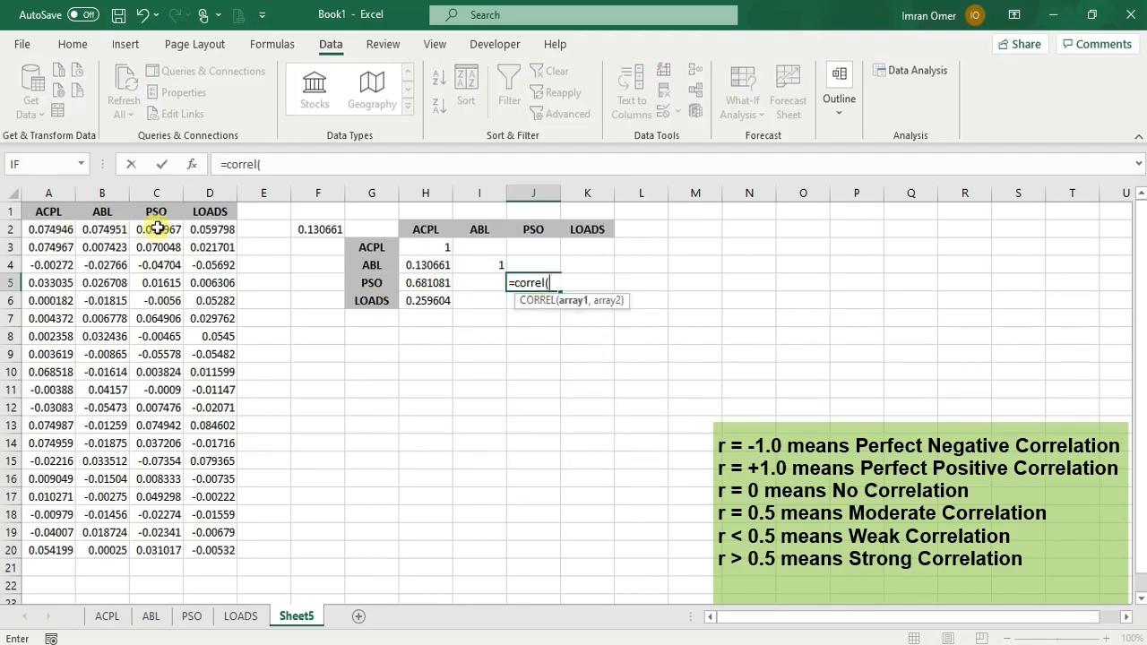
left_click_drag(157, 228, 167, 545)
type(",")
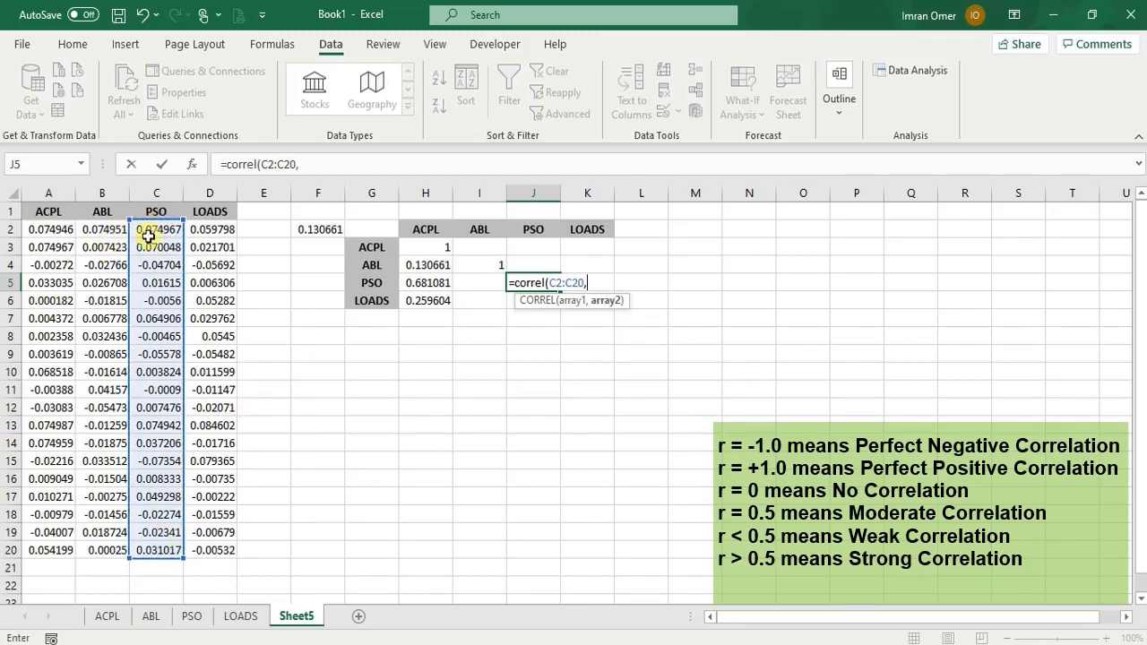
left_click_drag(148, 235, 173, 529)
key("Return")
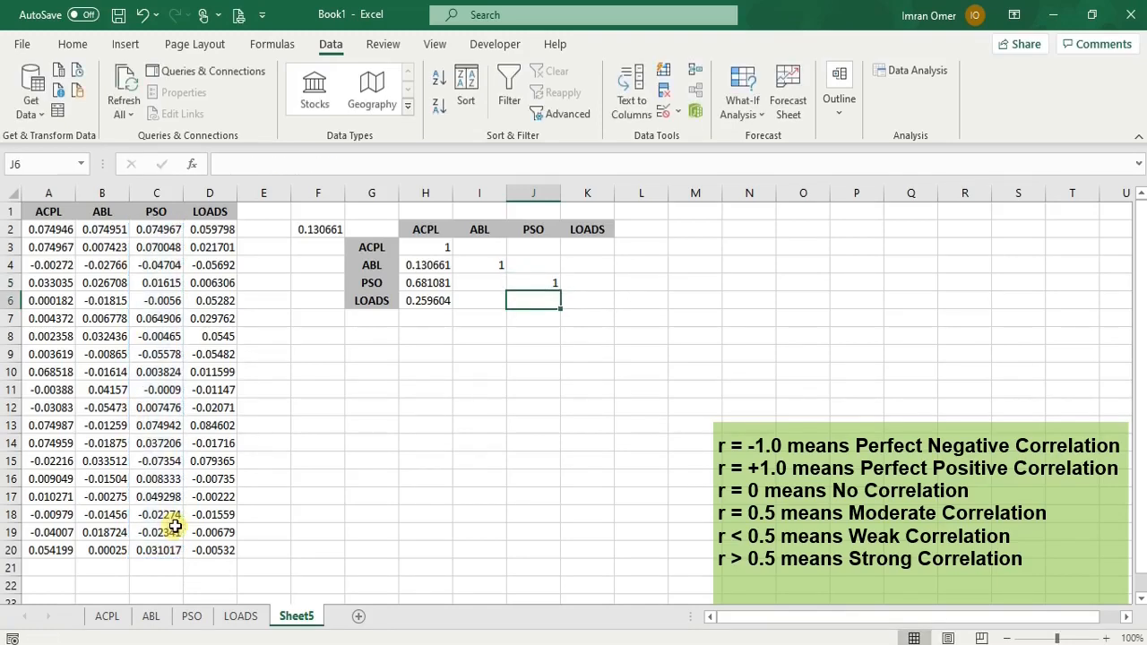
Step: Calculate the LOADS–LOADS diagonal correlation in matrix cell K6 with =CORREL(D2:D20,D2:D20)
left_click(581, 301)
type("=c")
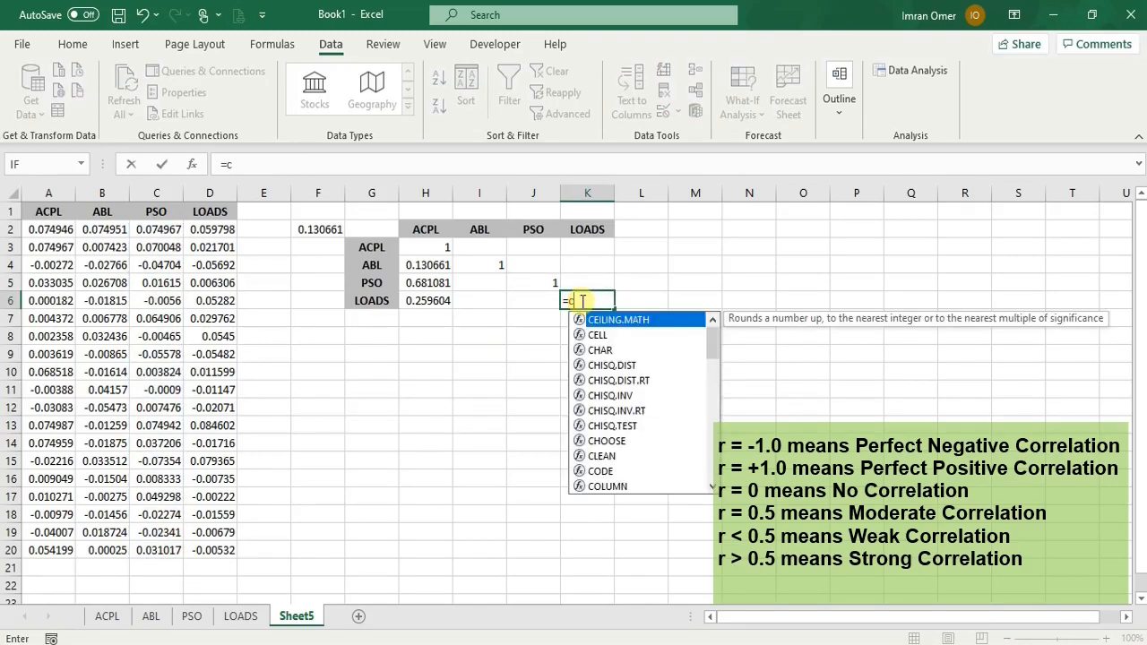
type("orrel")
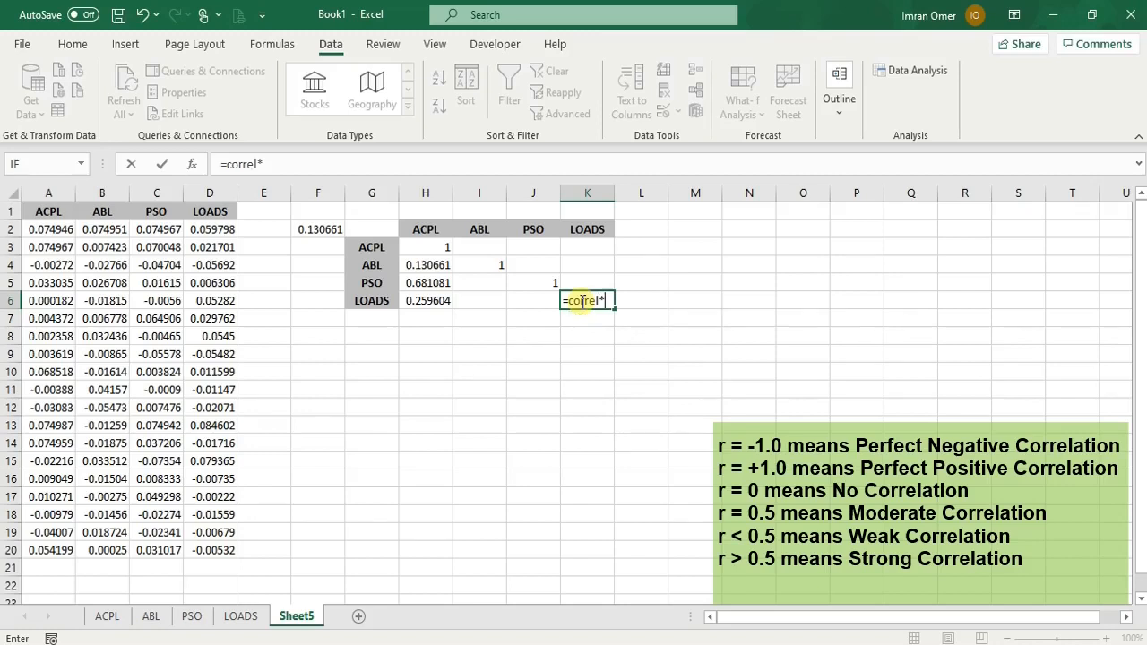
type("(")
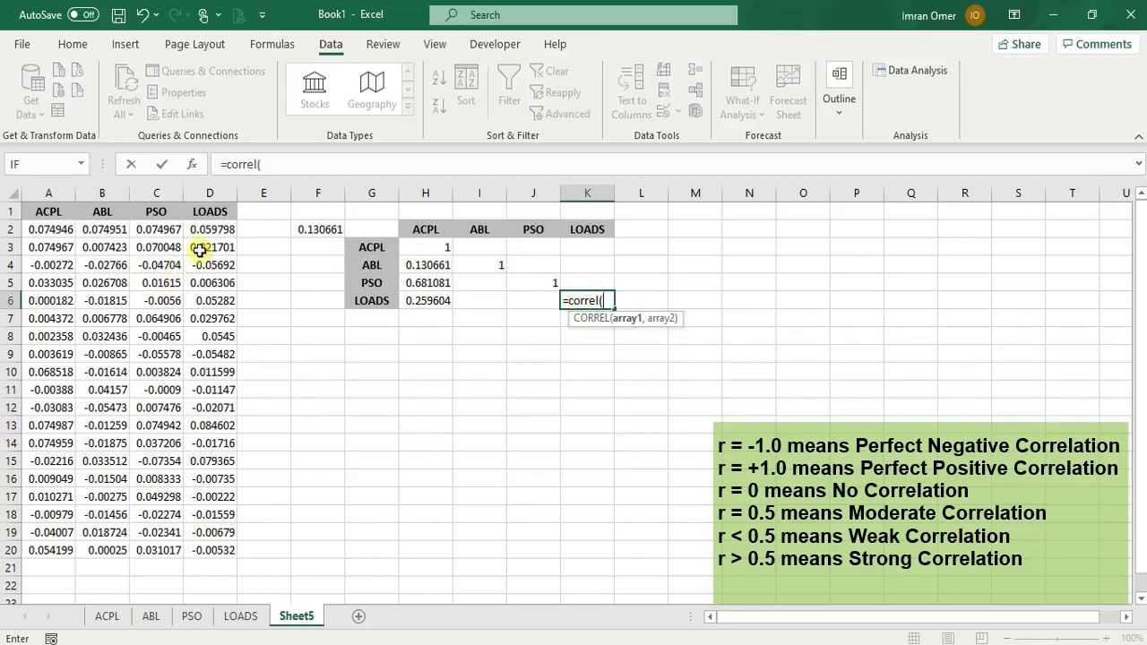
left_click_drag(208, 229, 217, 555)
type(",")
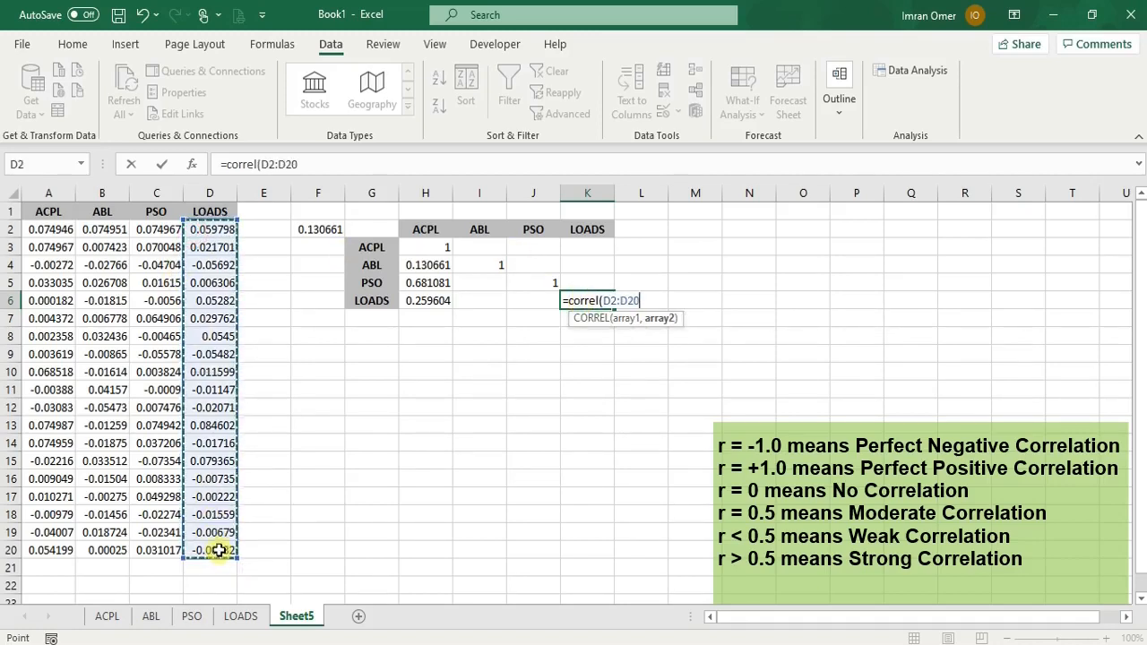
left_click_drag(215, 231, 220, 555)
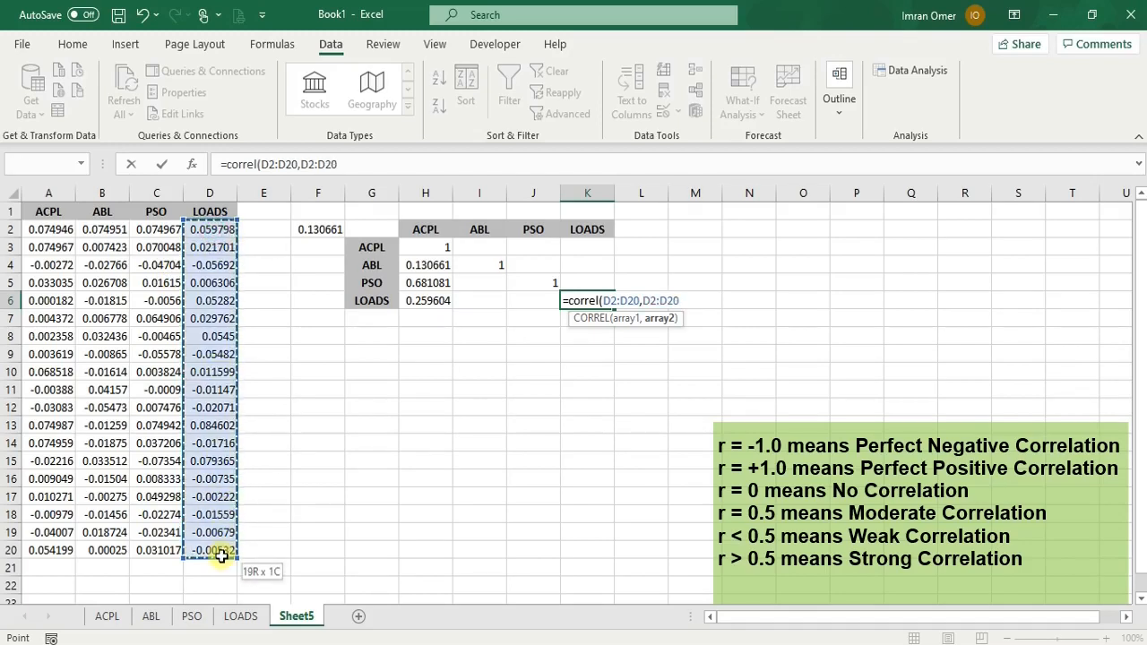
key("Return")
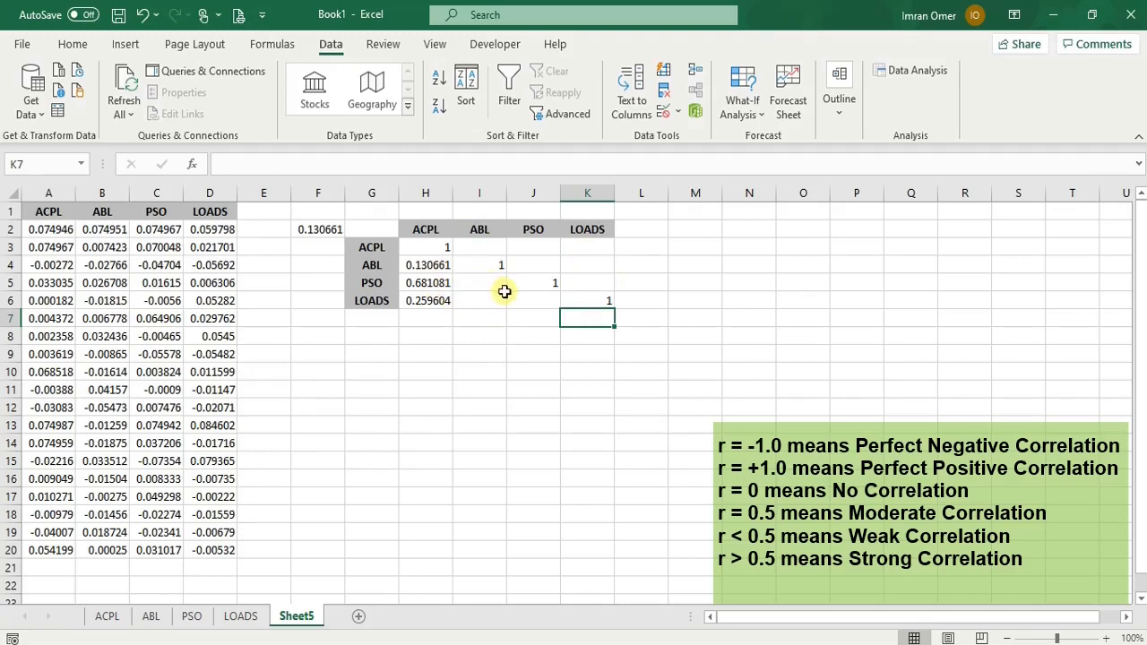
Step: Calculate the ABL–PSO correlation in matrix cell I5 with =CORREL(B2:B20,C2:C20)
left_click(477, 229)
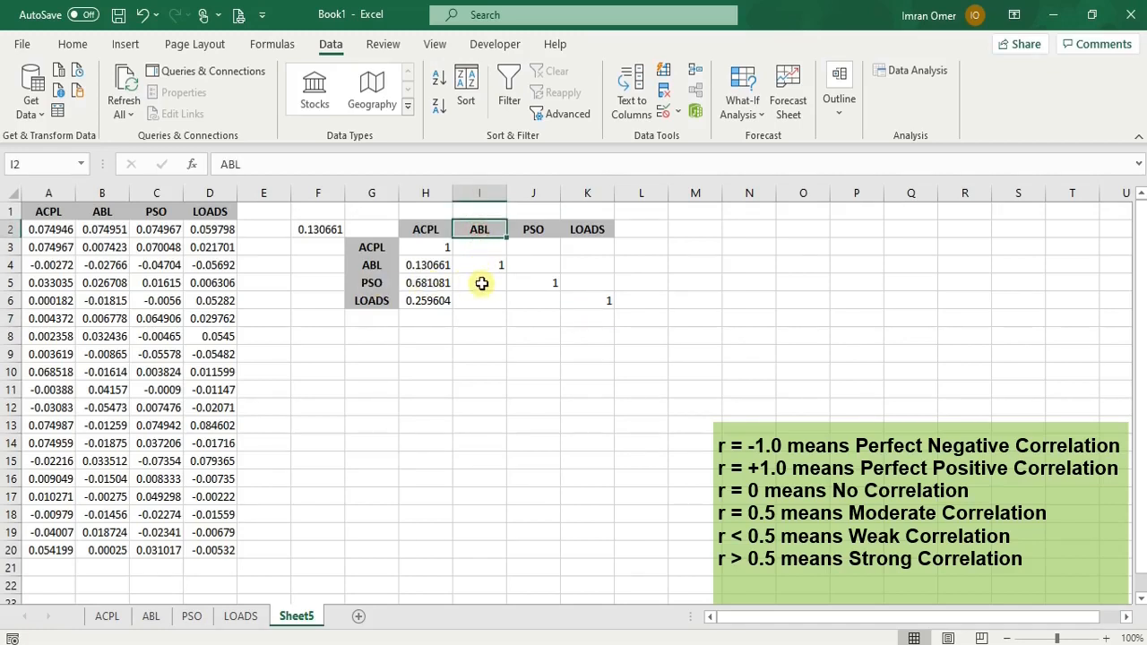
left_click(481, 283)
type("=c")
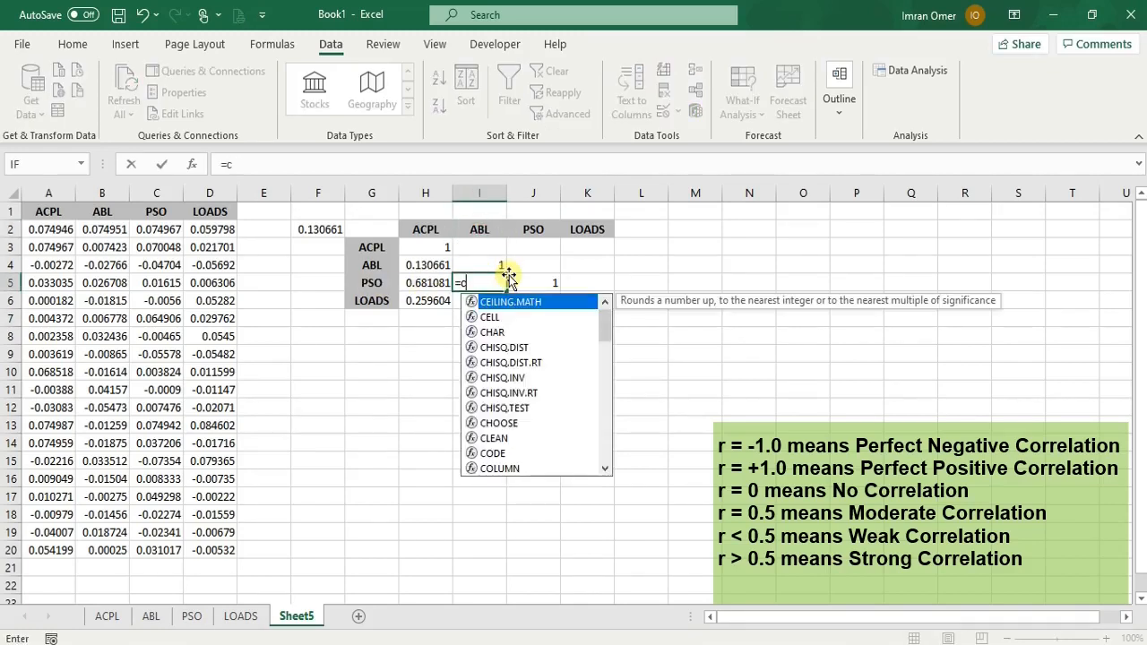
type("orrel(")
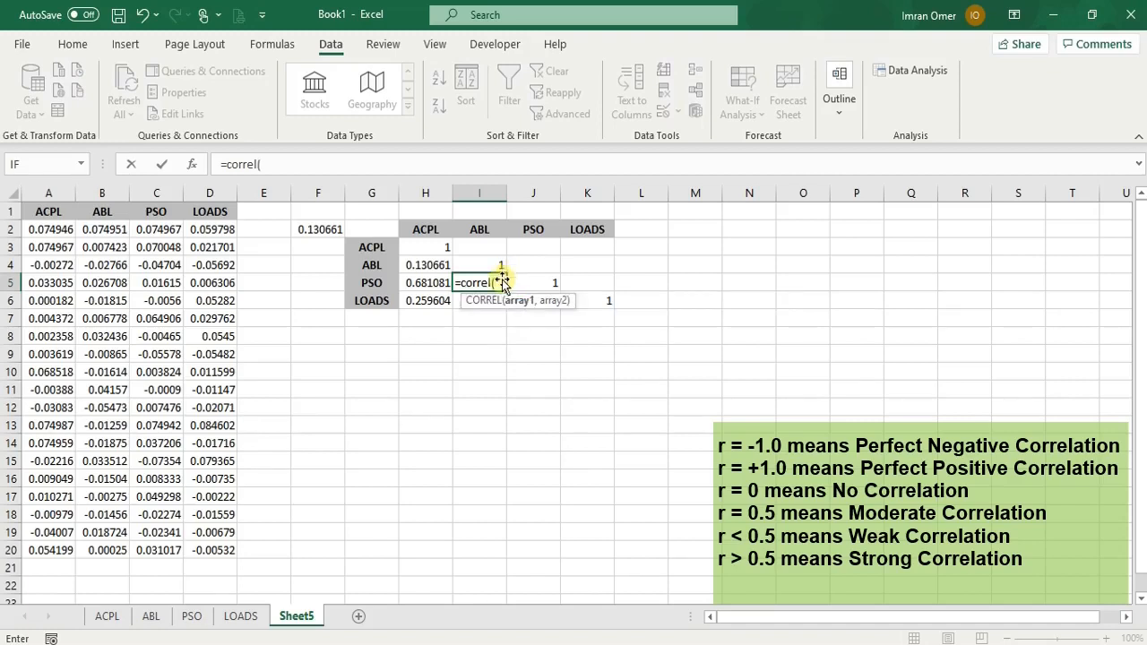
left_click_drag(102, 229, 110, 545)
type(",")
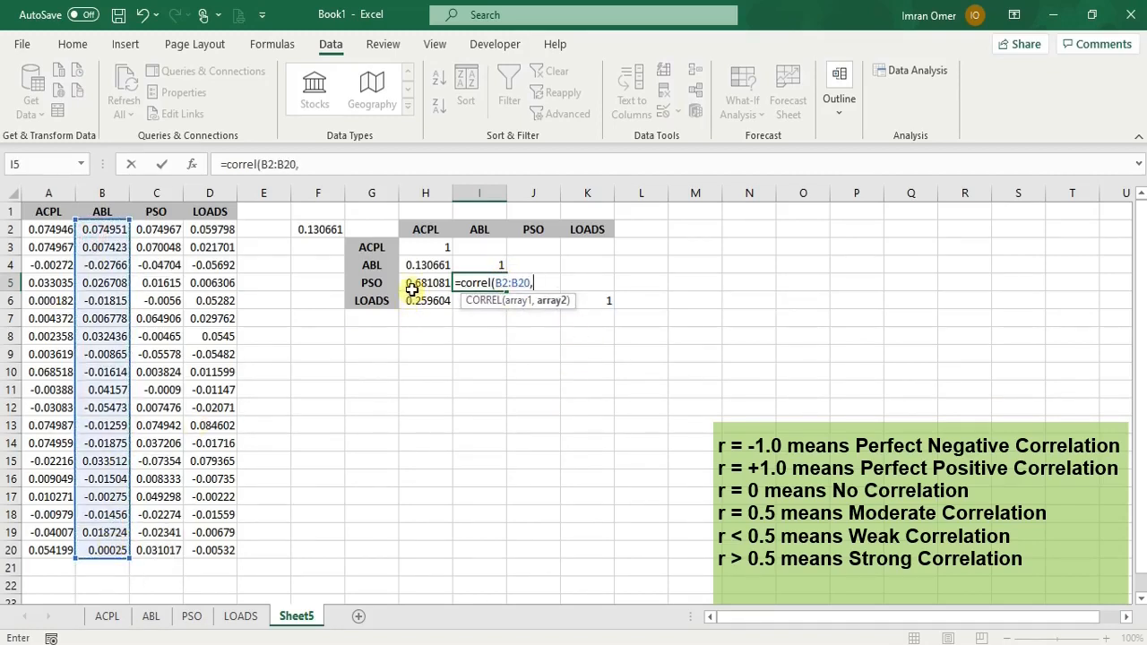
left_click_drag(157, 229, 157, 545)
type(")")
key("Return")
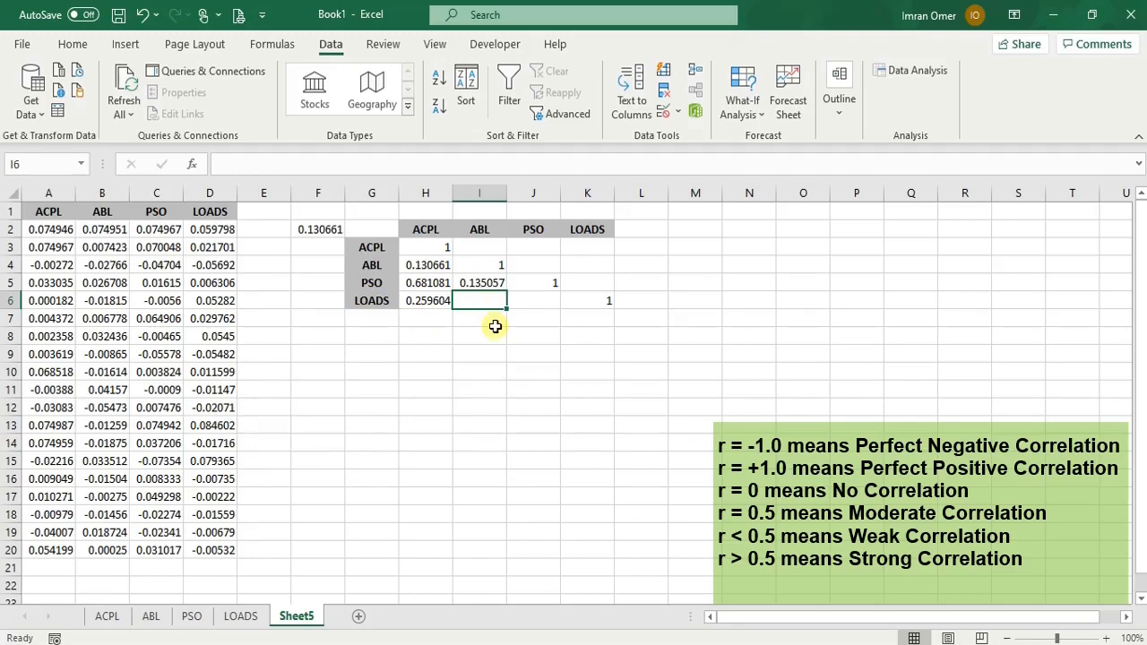
Step: Calculate the ABL–LOADS correlation in matrix cell I6 with =CORREL(B2:B20,D2:D20)
type("=correl")
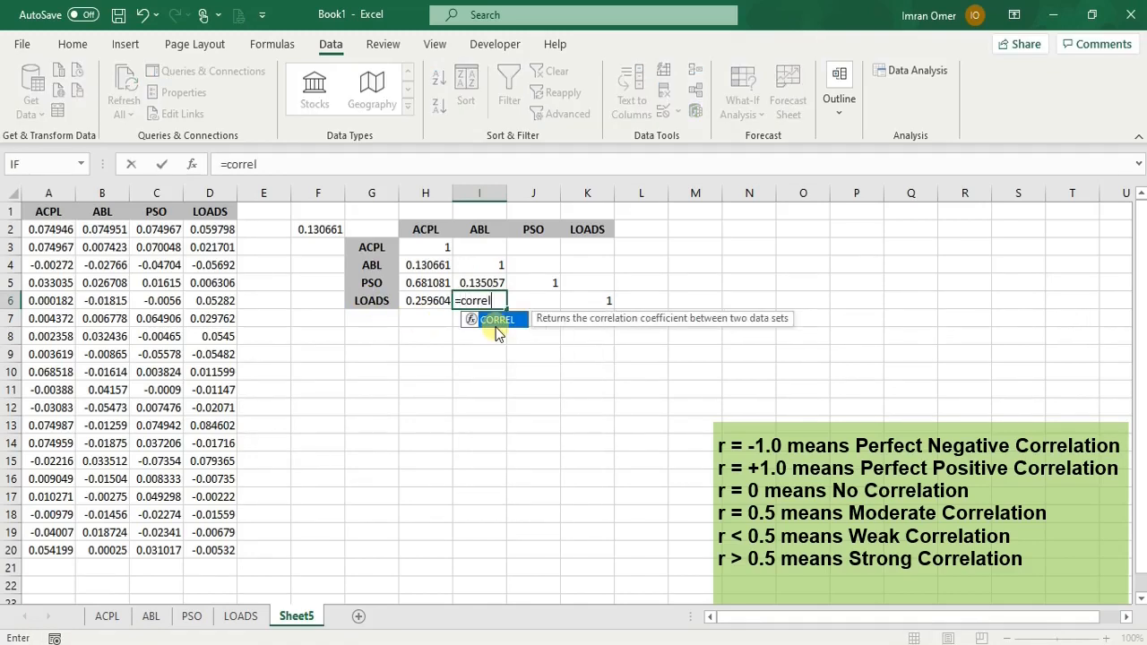
type("(")
left_click_drag(102, 229, 100, 549)
type(",")
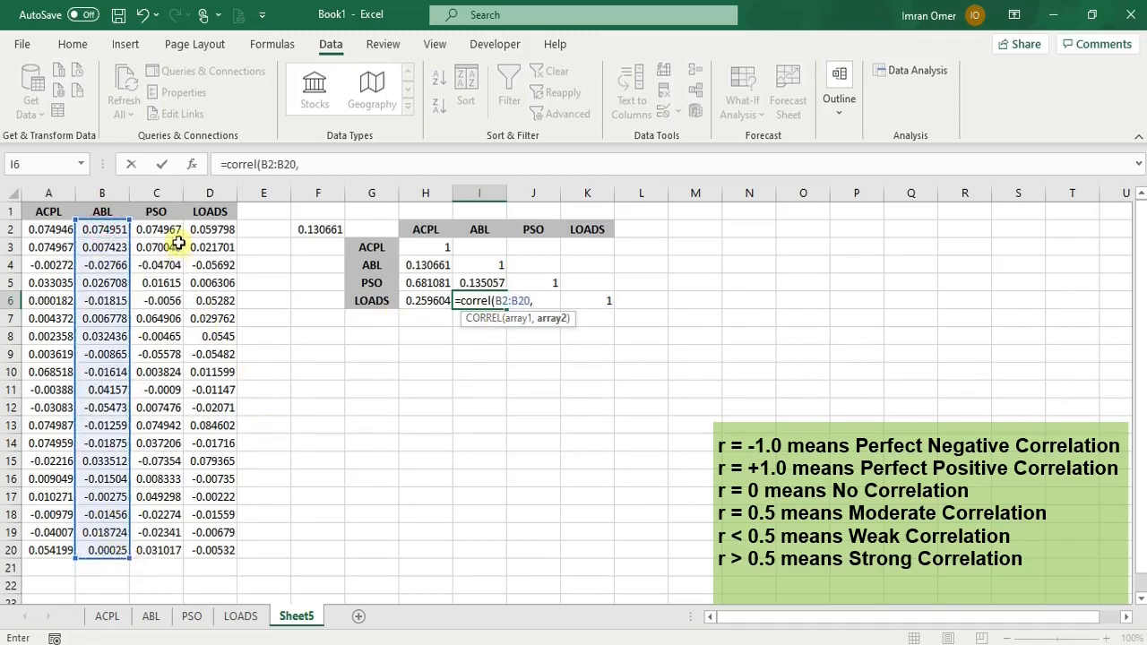
left_click_drag(210, 231, 225, 546)
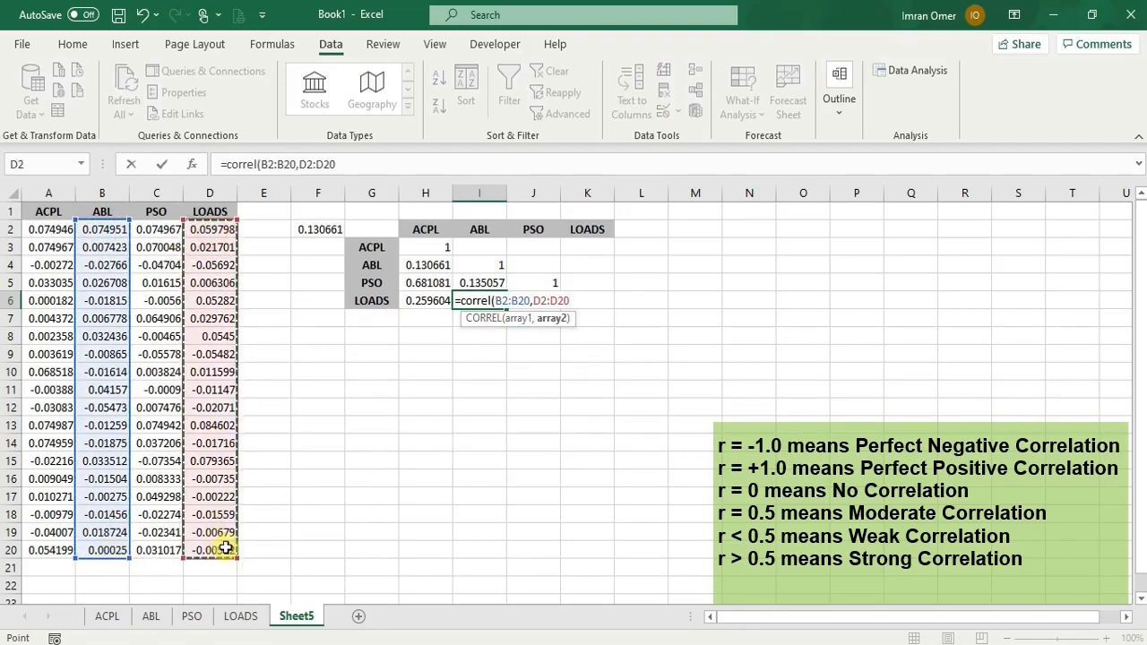
key("Return")
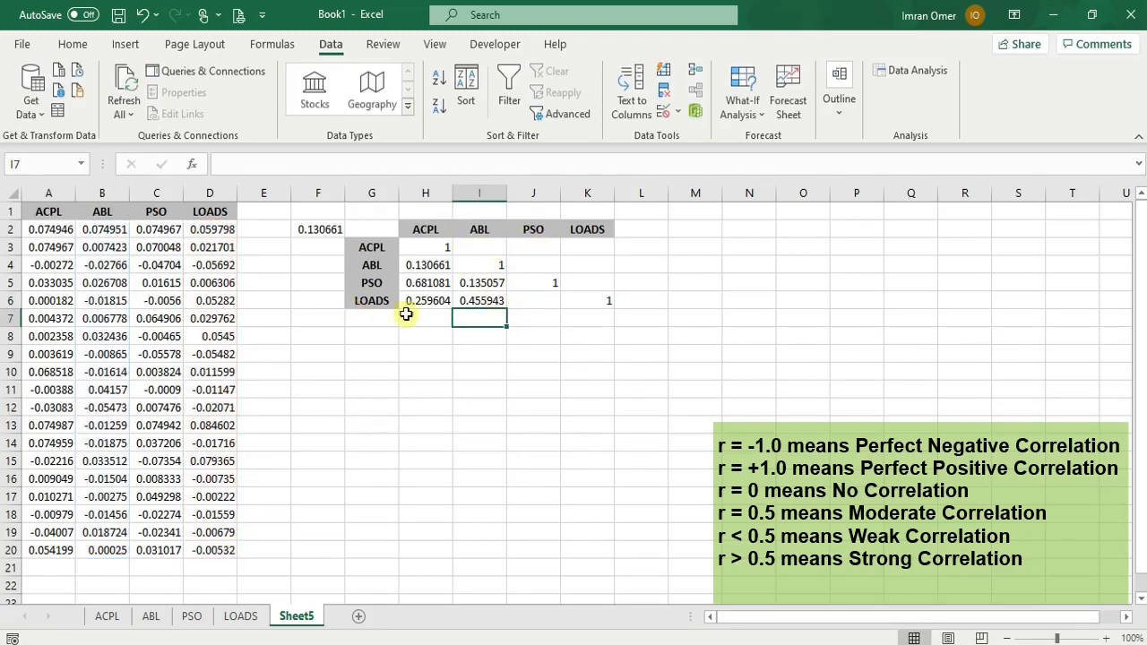
Step: Calculate the PSO–LOADS correlation in matrix cell J6 with =CORREL(C2:C20,D2:D20)
left_click(536, 306)
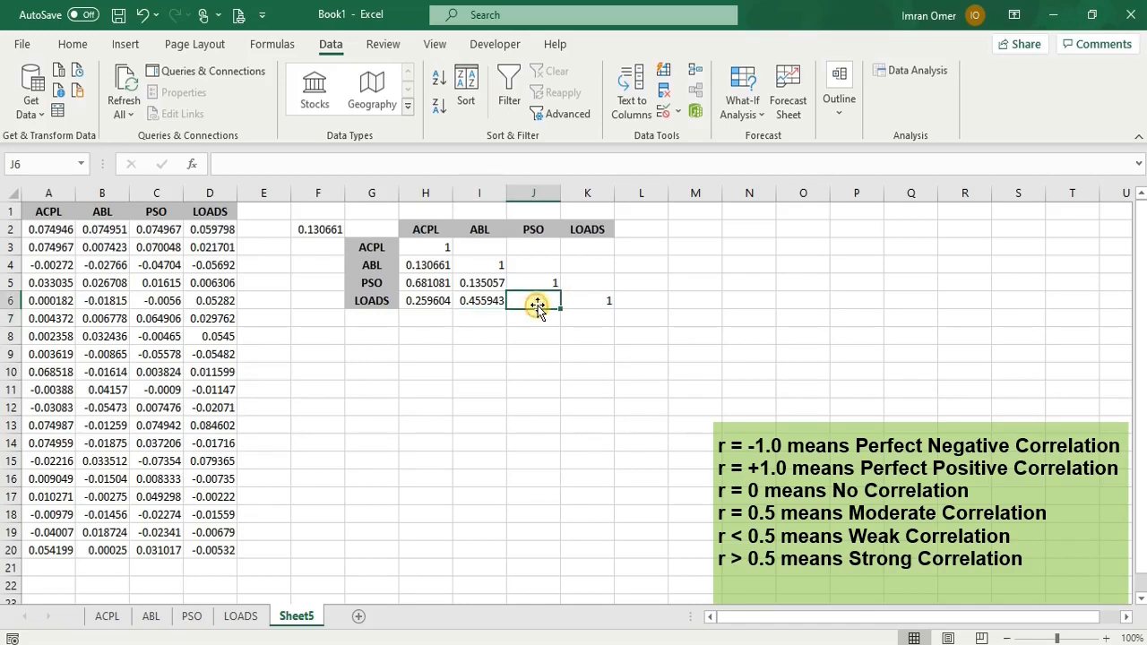
type("=")
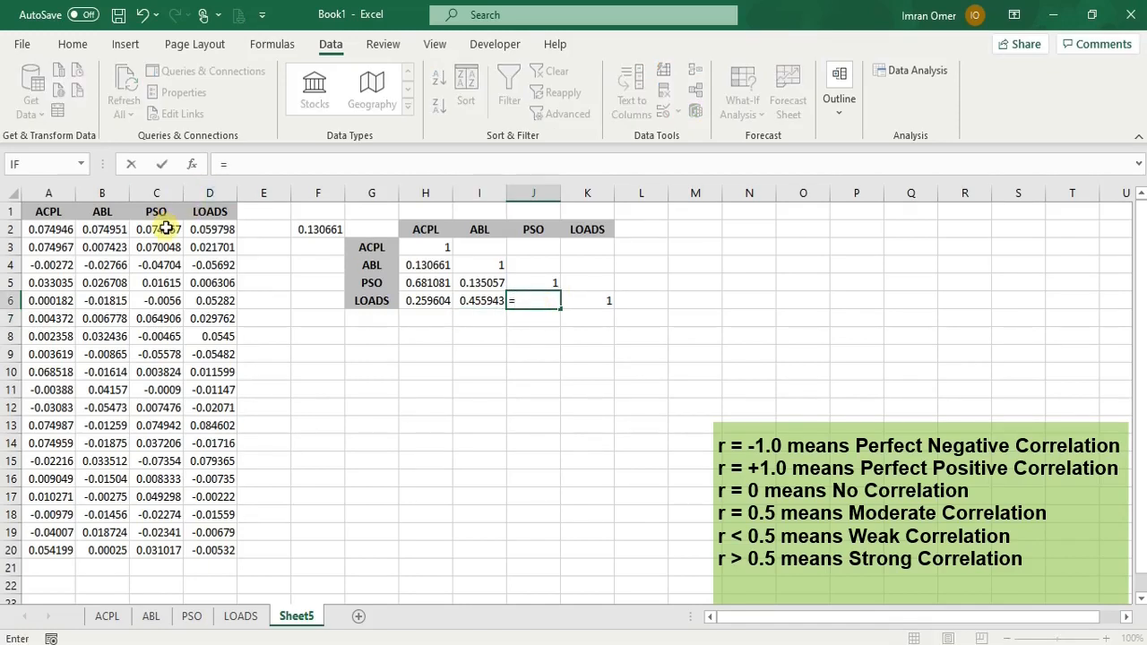
type("correl")
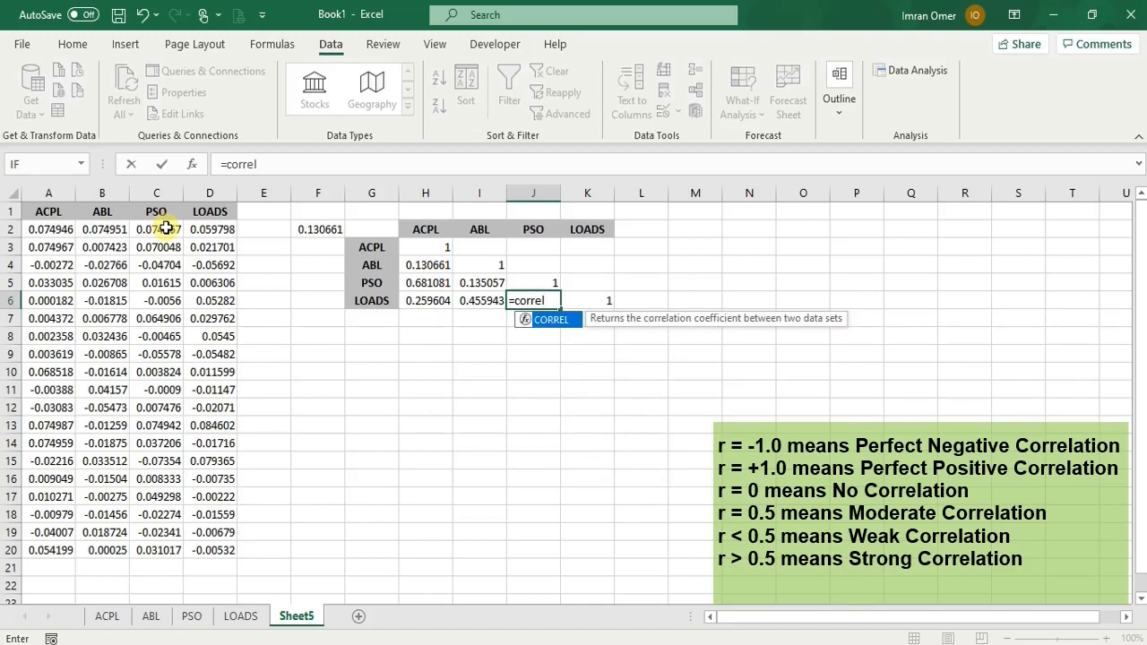
type("(")
left_click_drag(165, 230, 183, 539)
type(",")
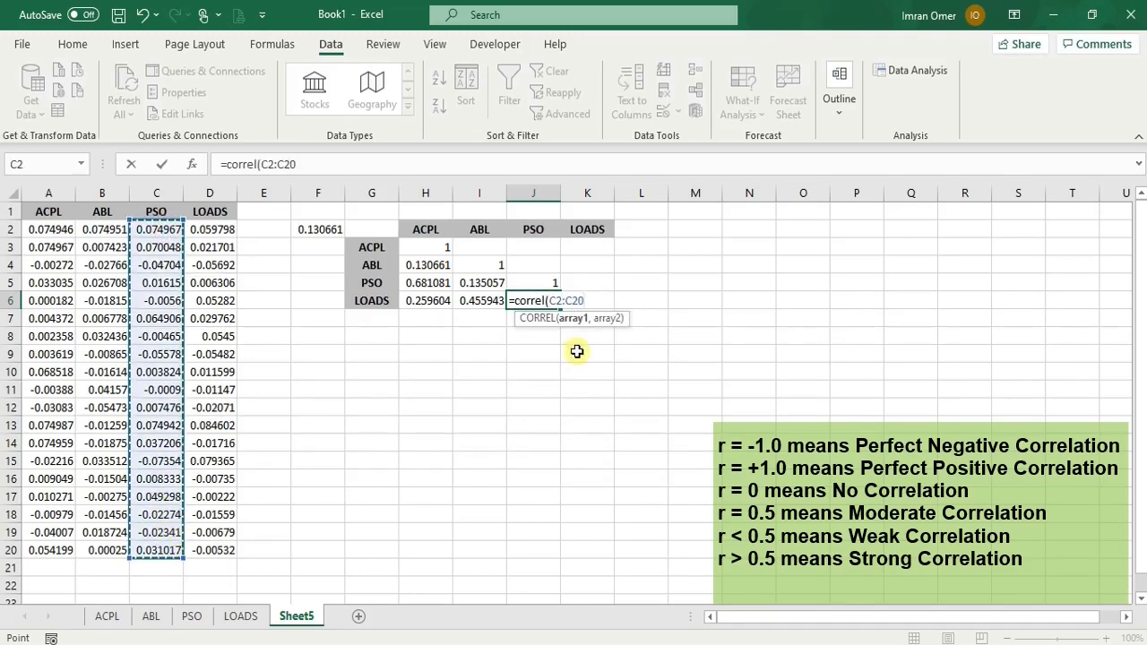
left_click_drag(198, 230, 232, 546)
type(")")
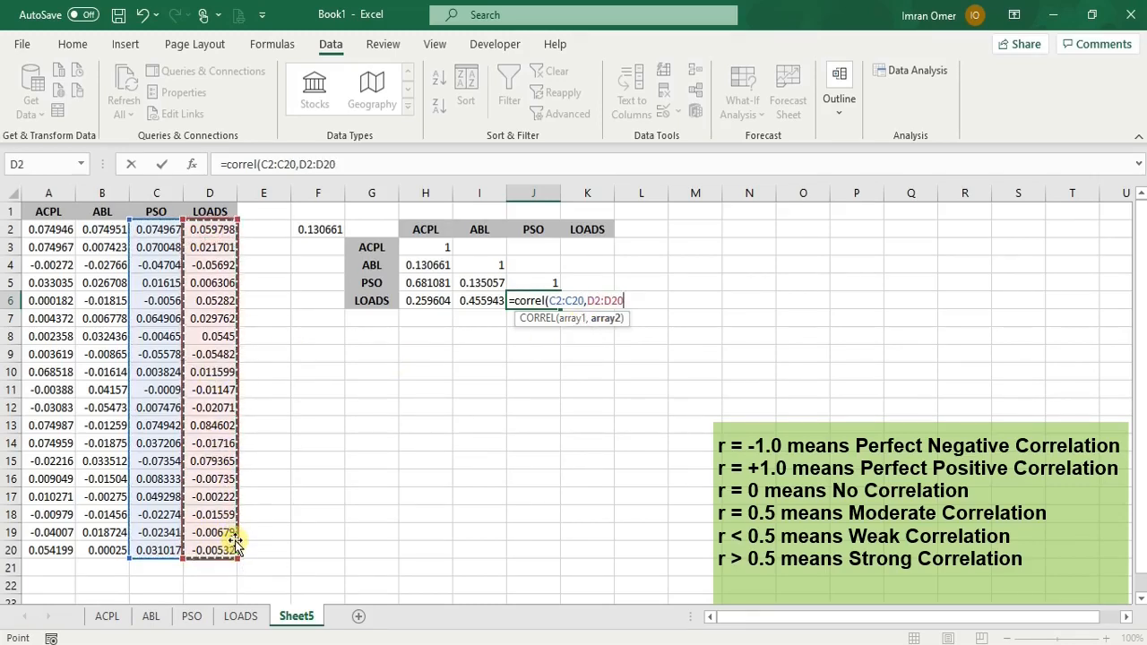
key("Return")
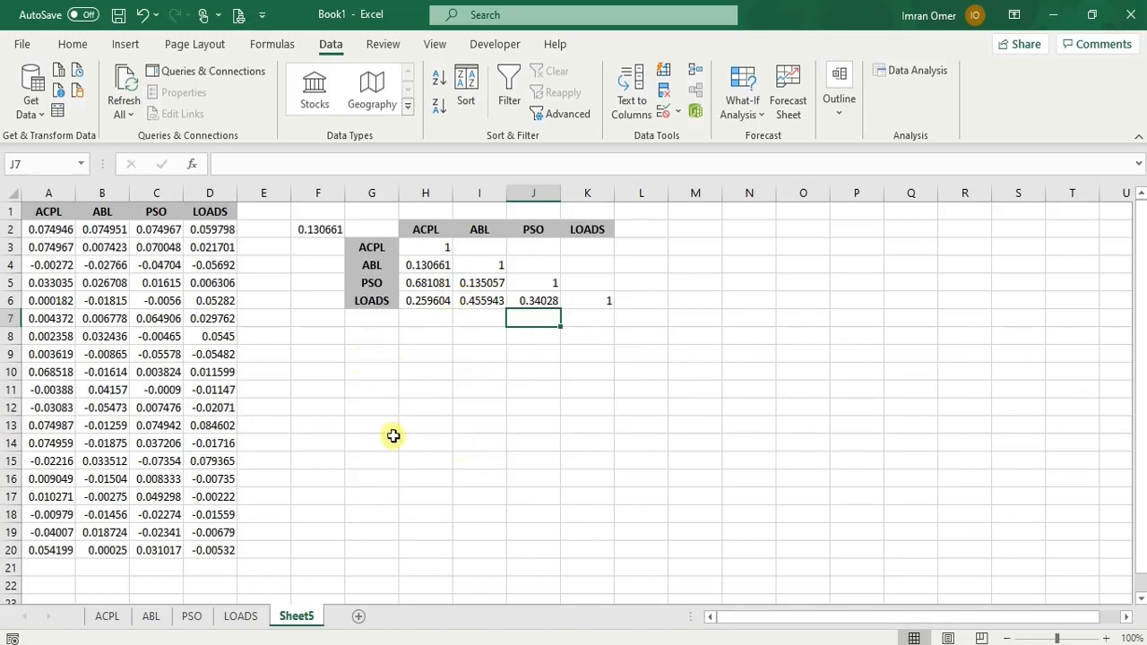
Step: Open the Add-ins page of the program options
left_click(358, 358)
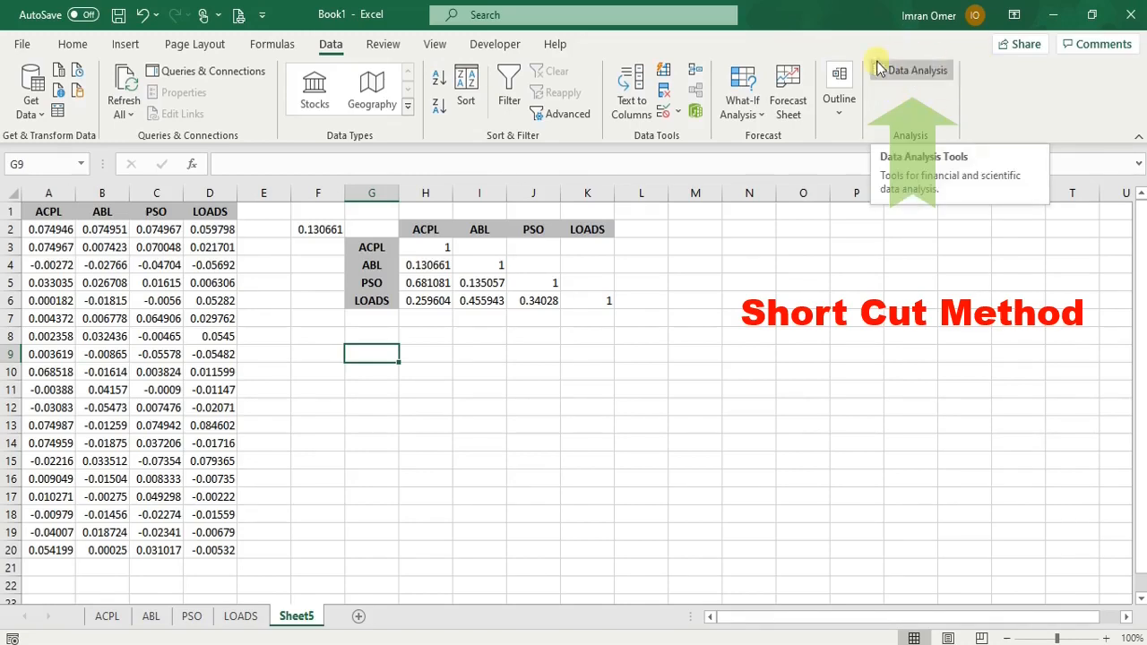
left_click(926, 78)
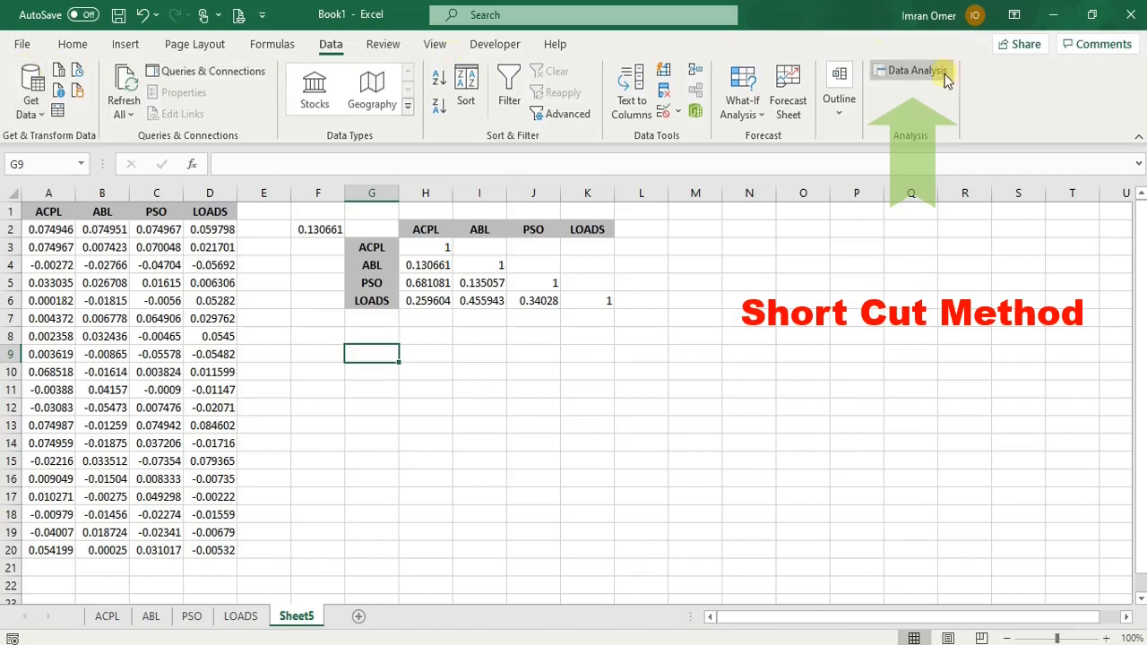
left_click(22, 45)
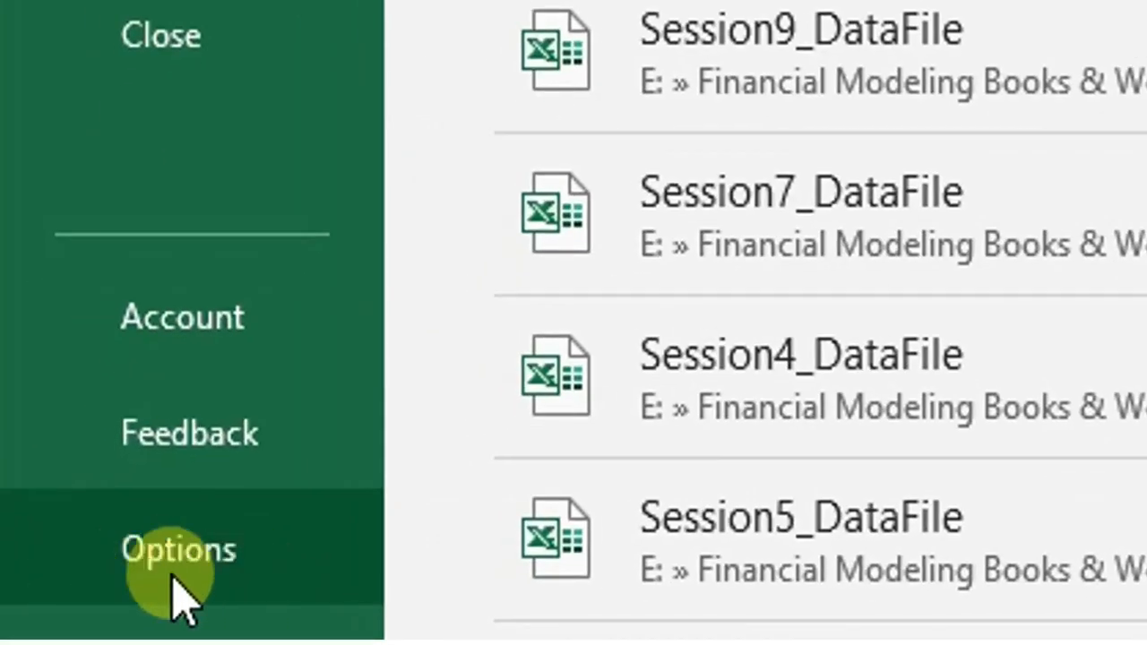
left_click(173, 577)
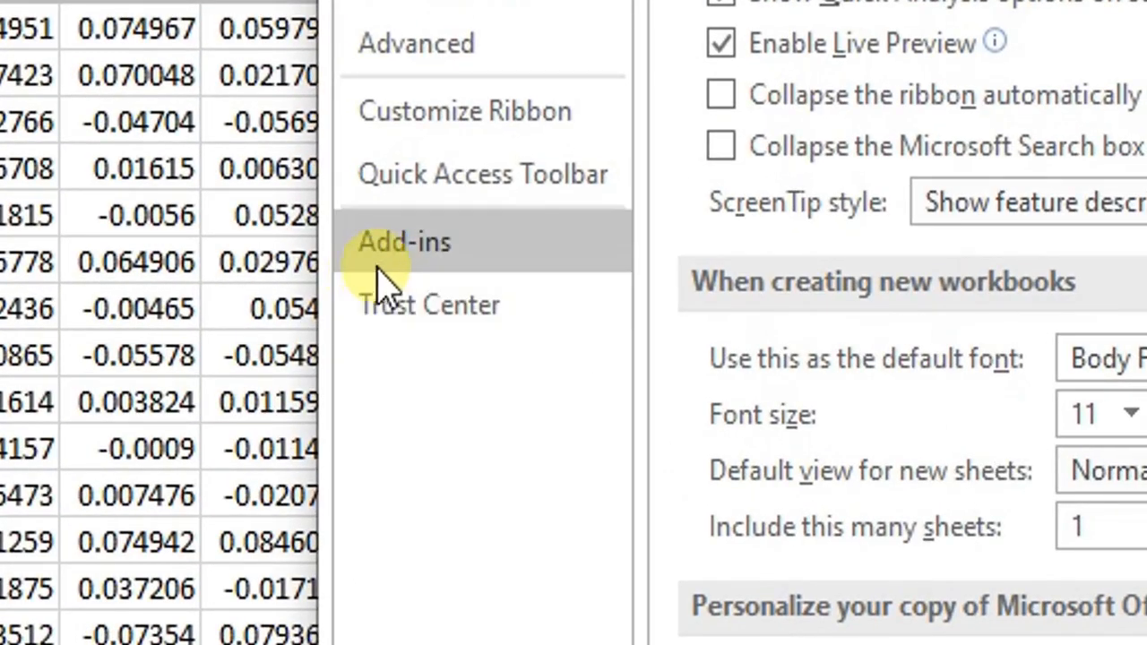
left_click(378, 265)
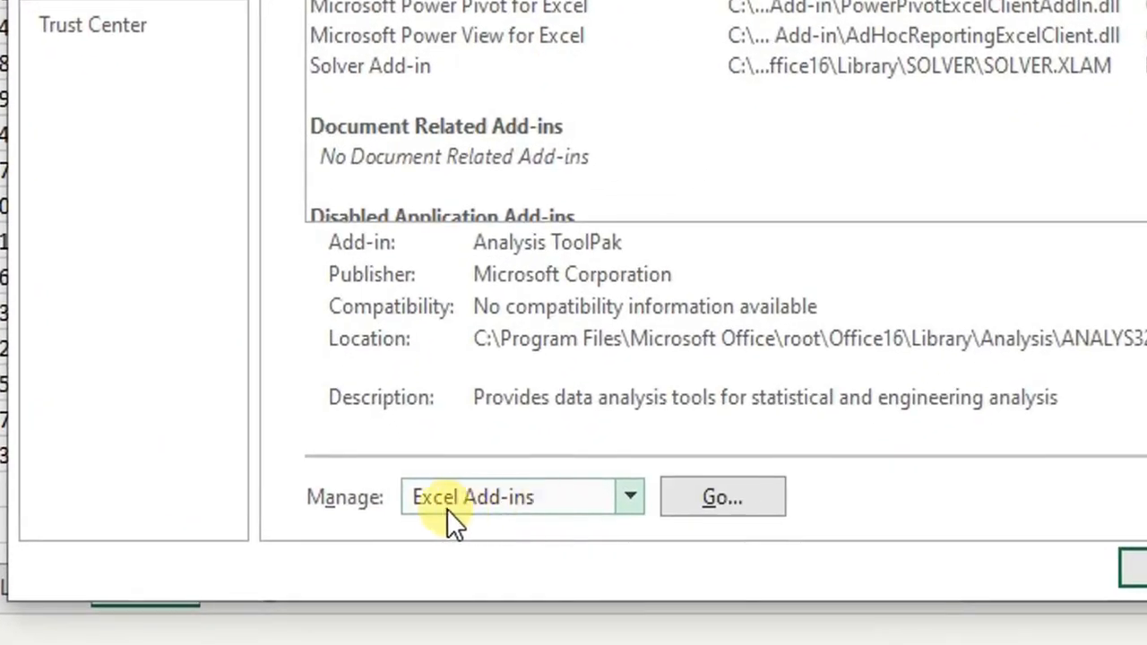
Step: Bring up the manageable Excel Add-ins and enable the Analysis ToolPak
left_click(635, 500)
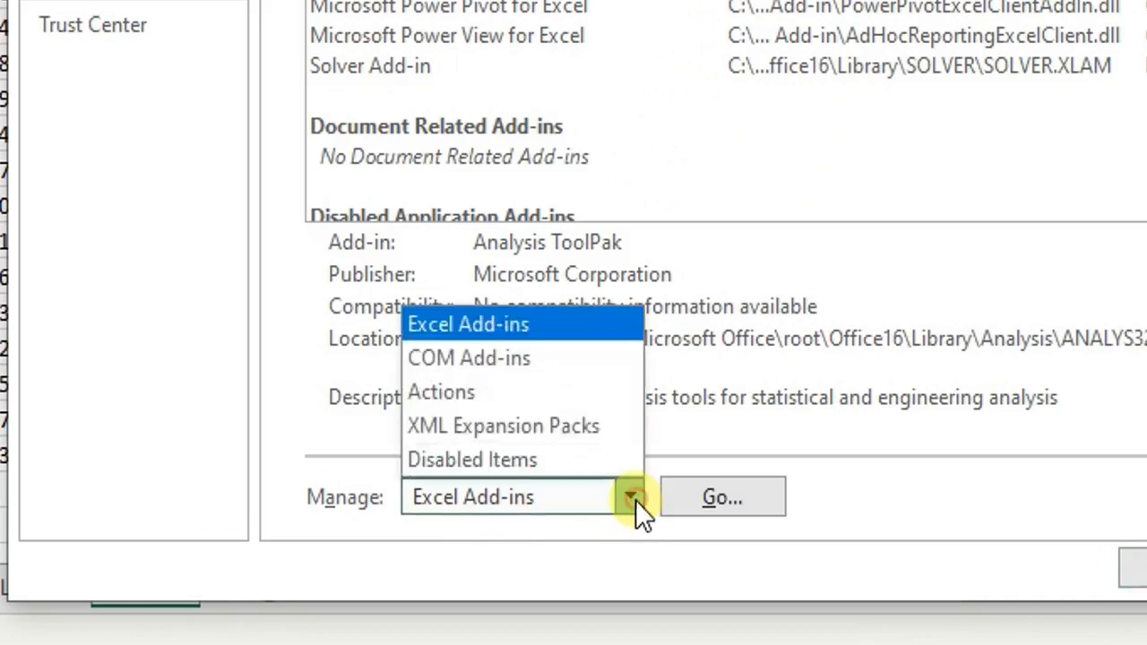
left_click(512, 331)
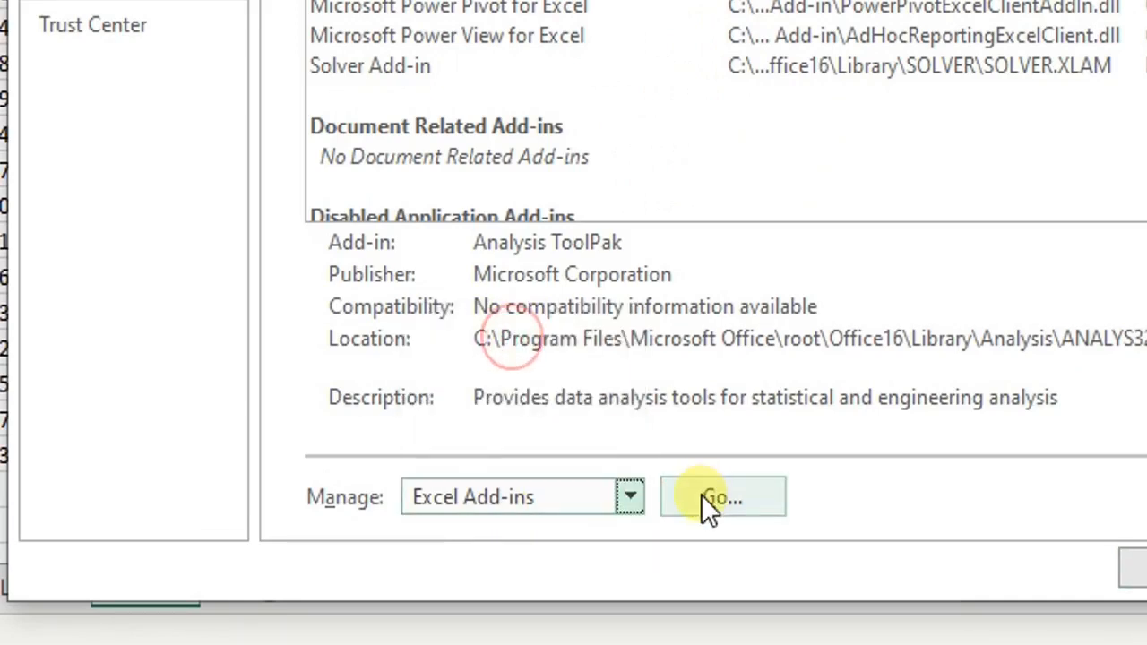
left_click(699, 497)
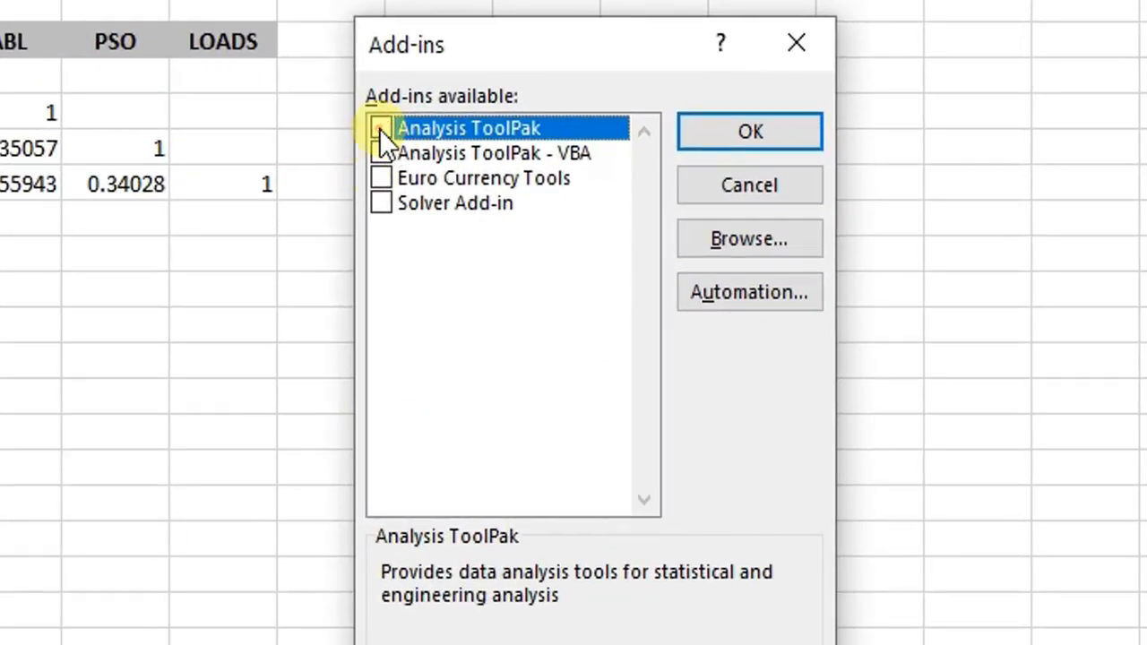
left_click(744, 132)
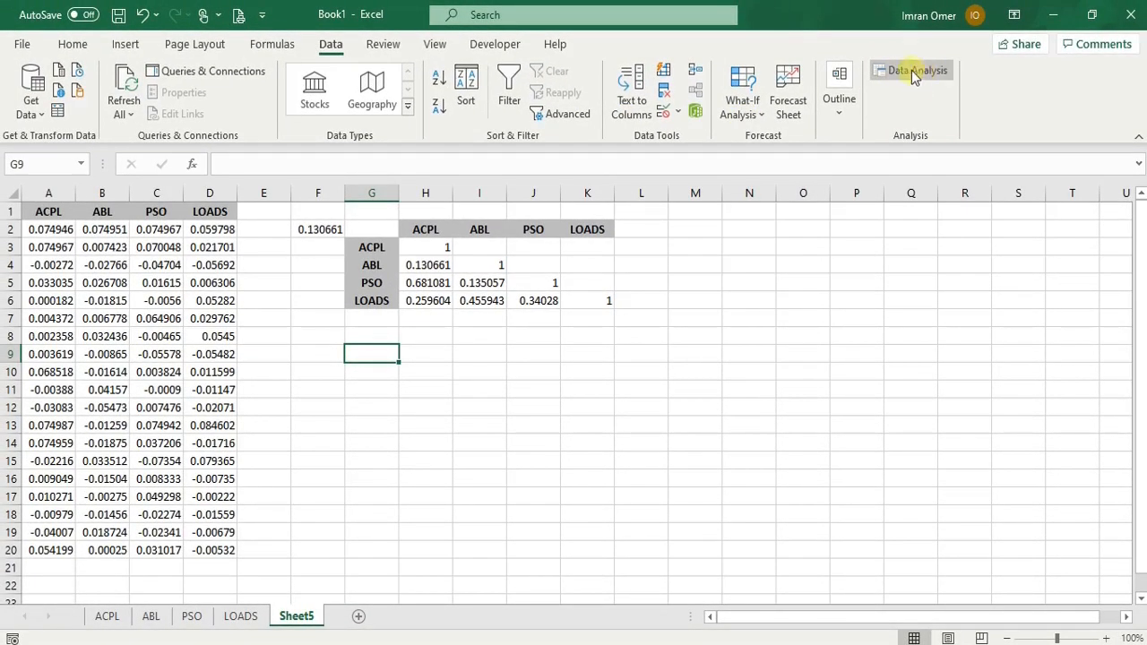
Step: Start the Correlation tool from the Data Analysis tools
left_click(904, 79)
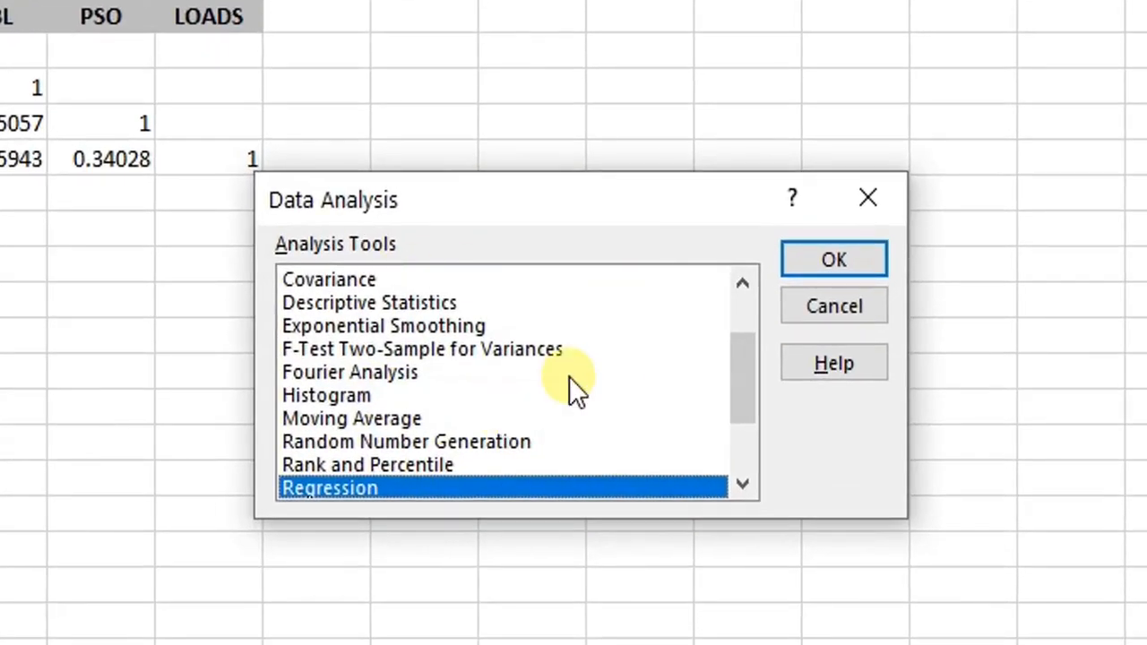
left_click_drag(745, 377, 742, 340)
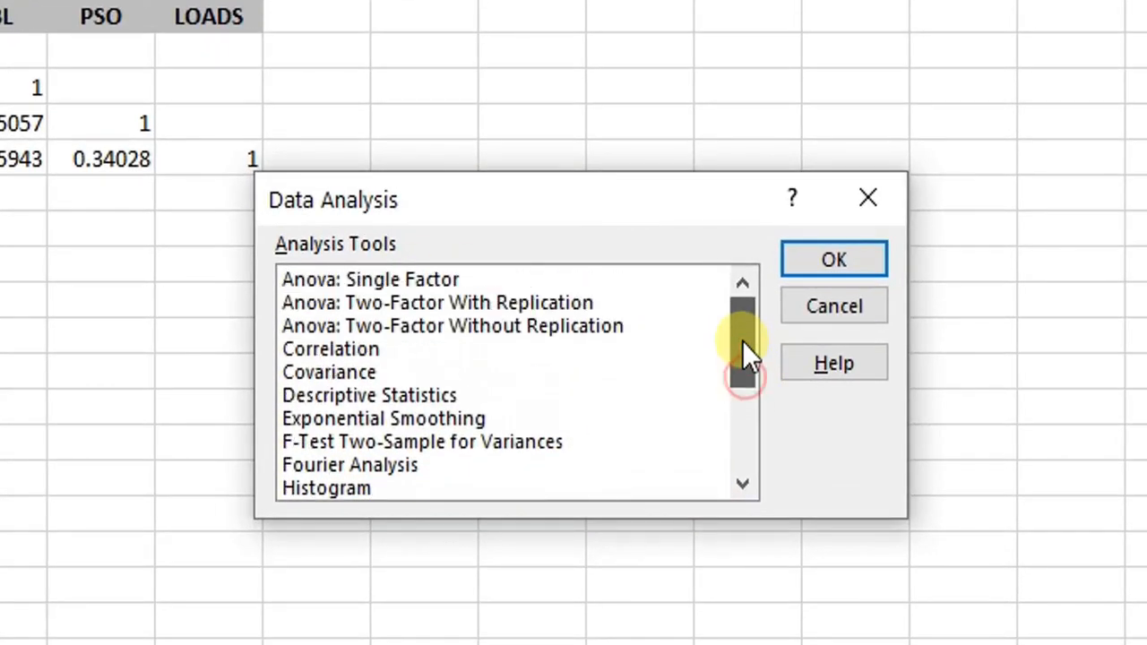
left_click(326, 348)
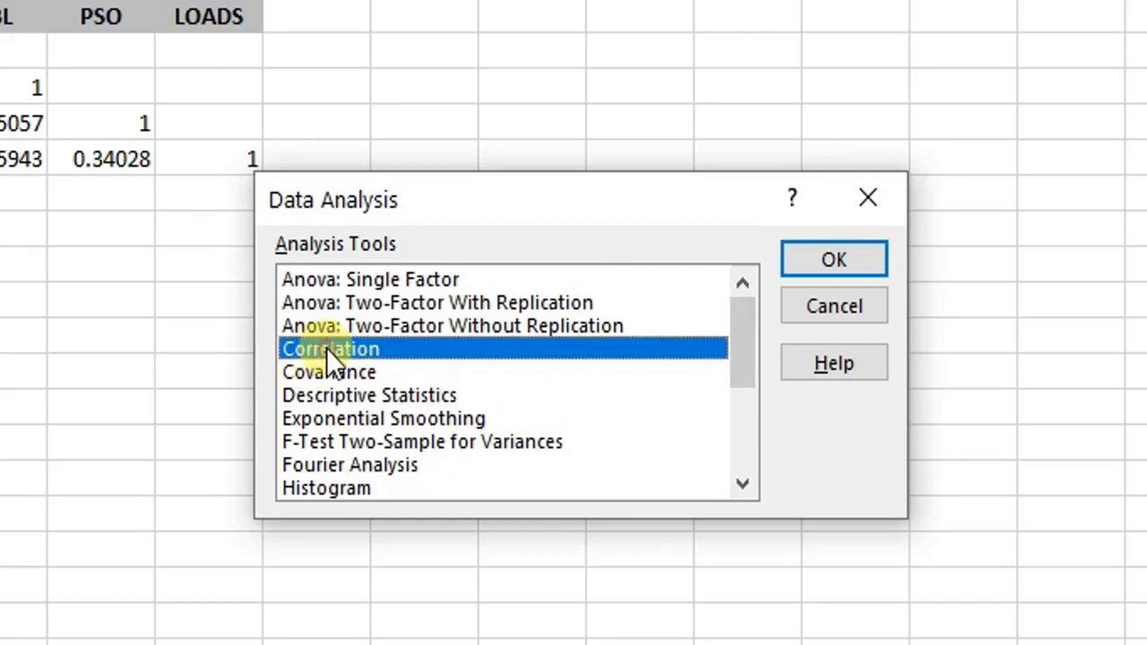
left_click(838, 259)
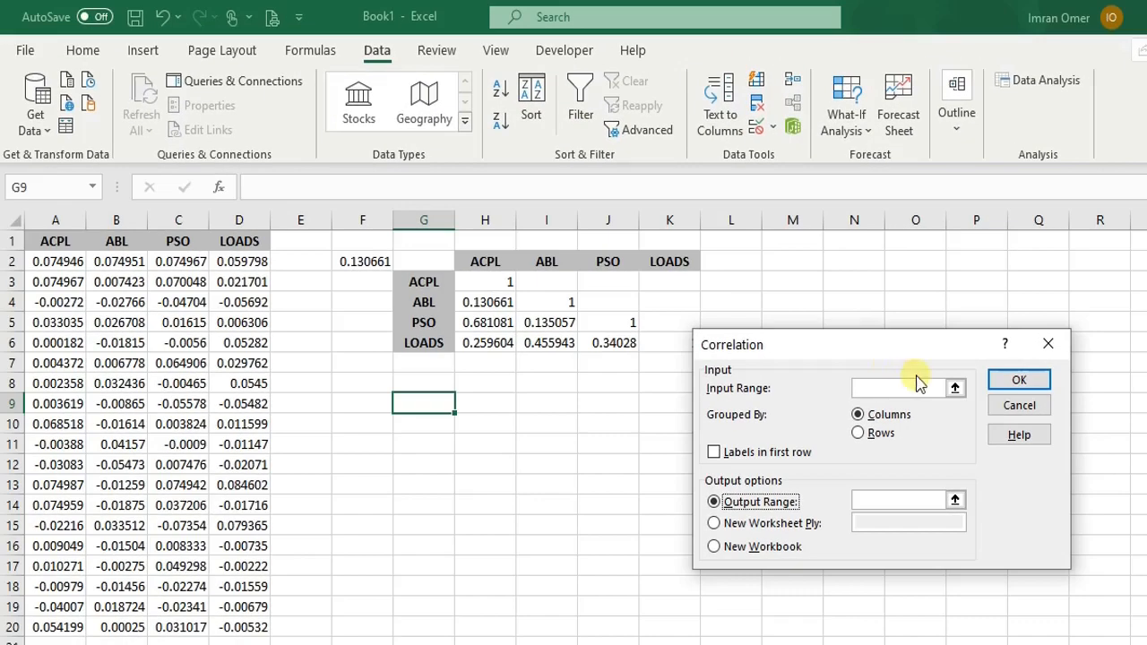
Step: Set the correlation input range to $A$1:$D$20 and treat the first row as labels
left_click(955, 388)
left_click_drag(33, 236, 235, 624)
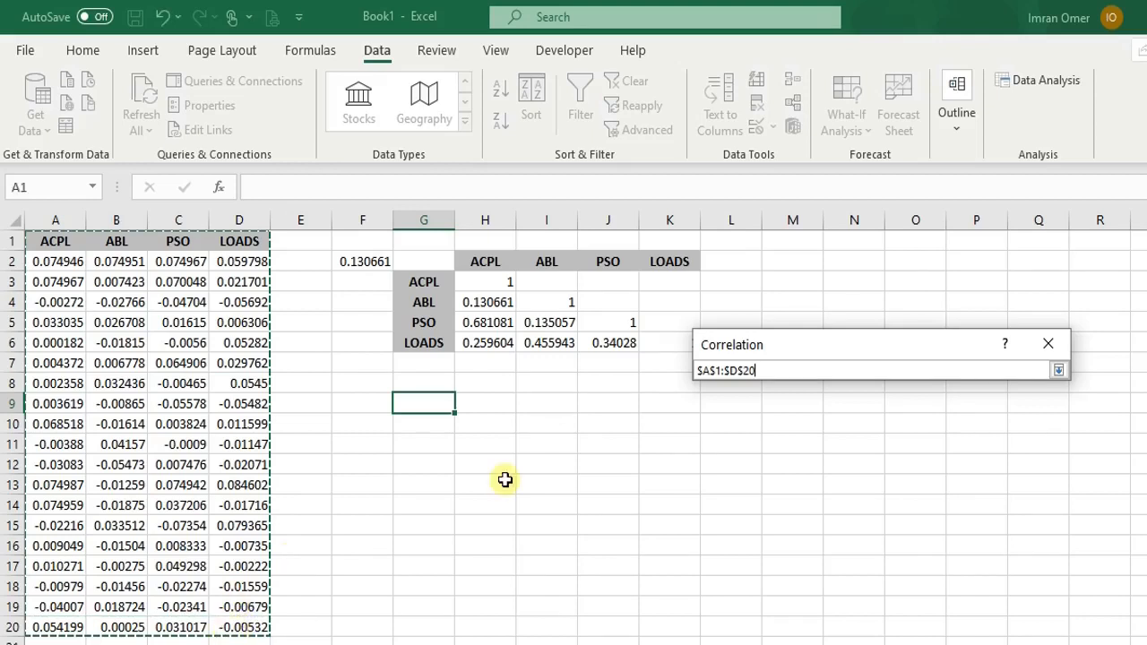
left_click(1057, 370)
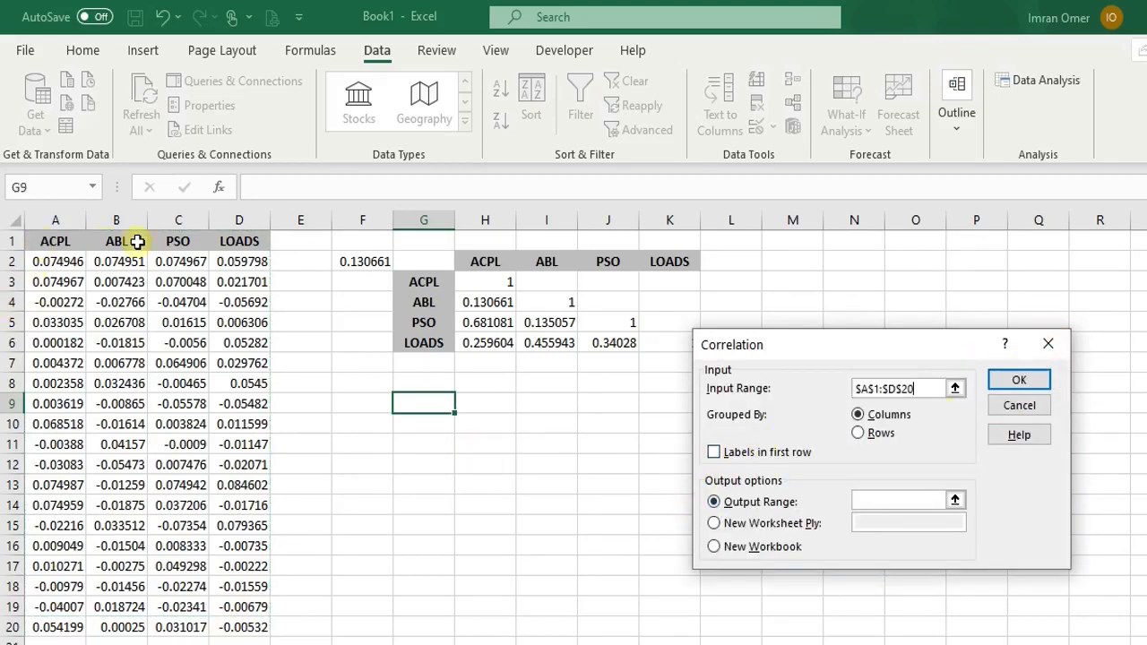
left_click(715, 454)
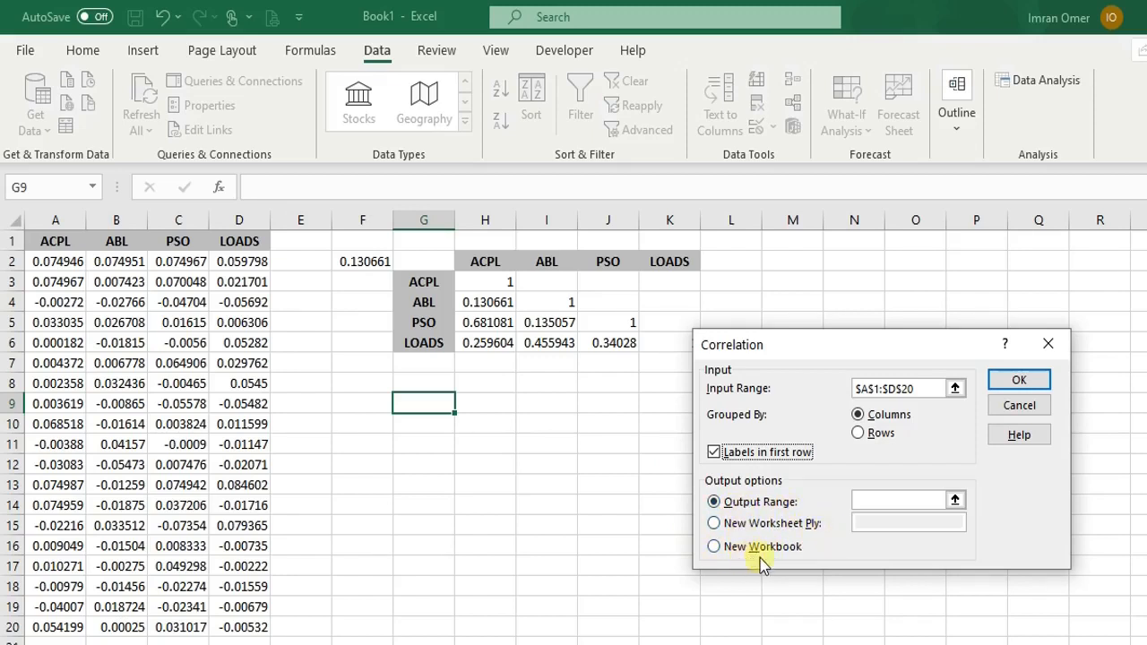
Step: Set the correlation output range to $G$10 on the current sheet and generate the matrix
left_click(715, 546)
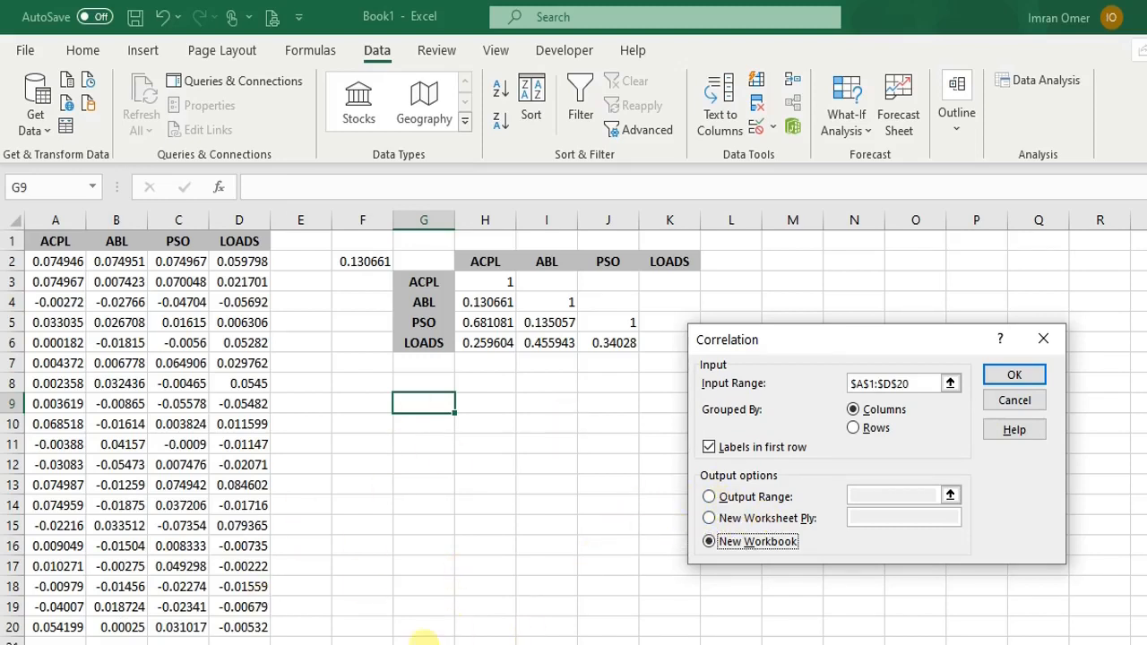
left_click(709, 498)
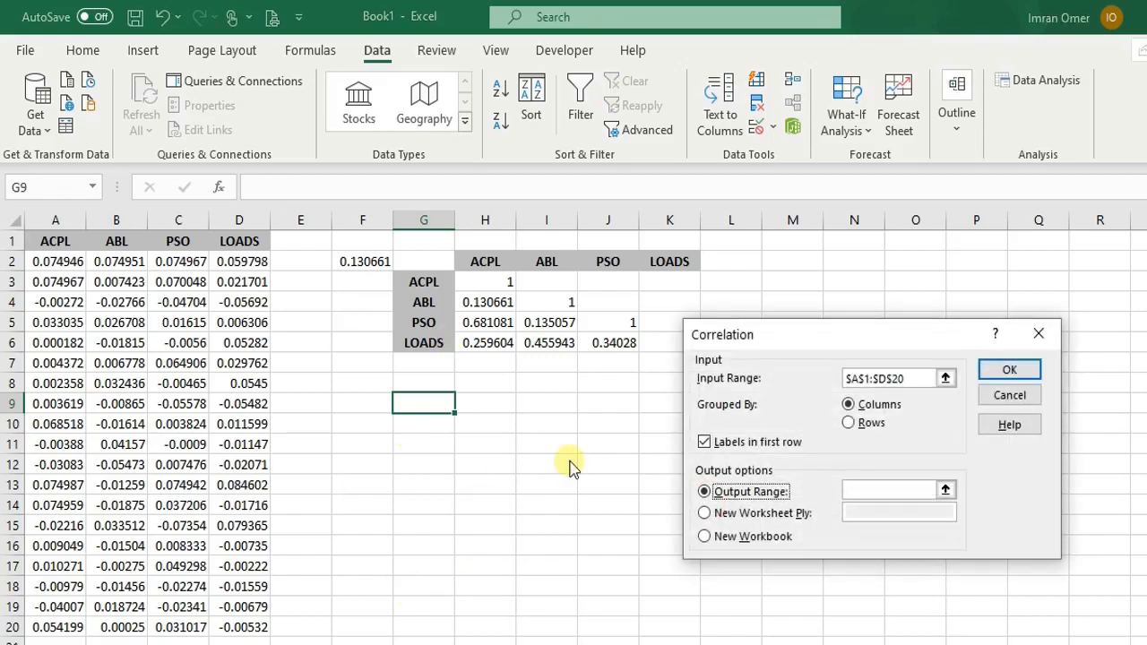
left_click(946, 491)
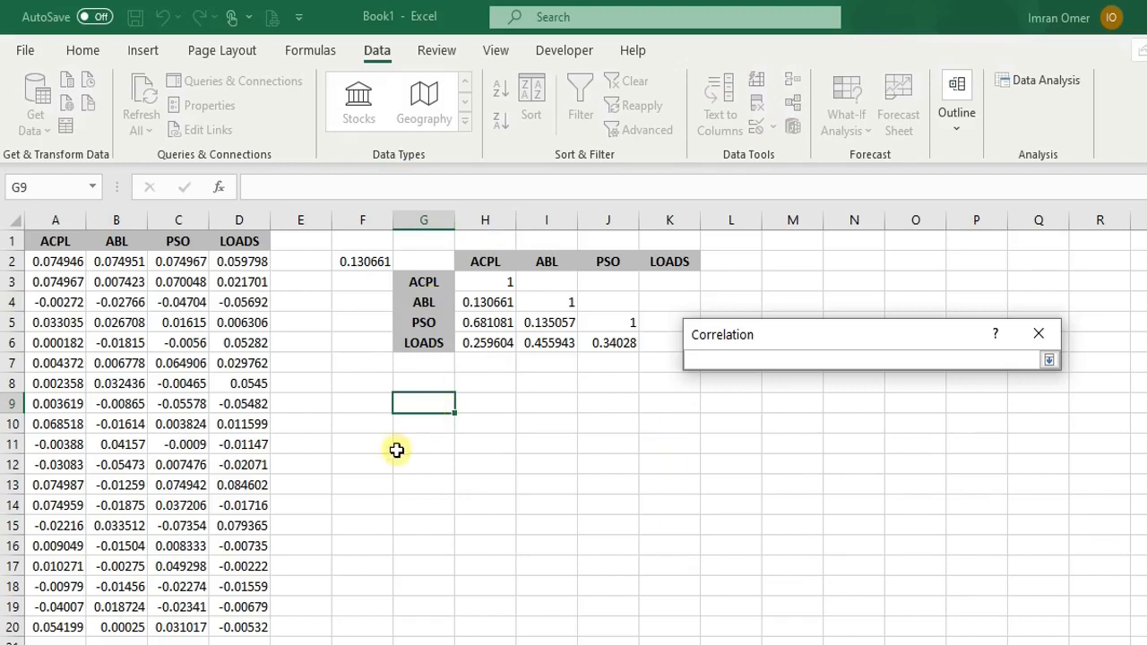
left_click(415, 427)
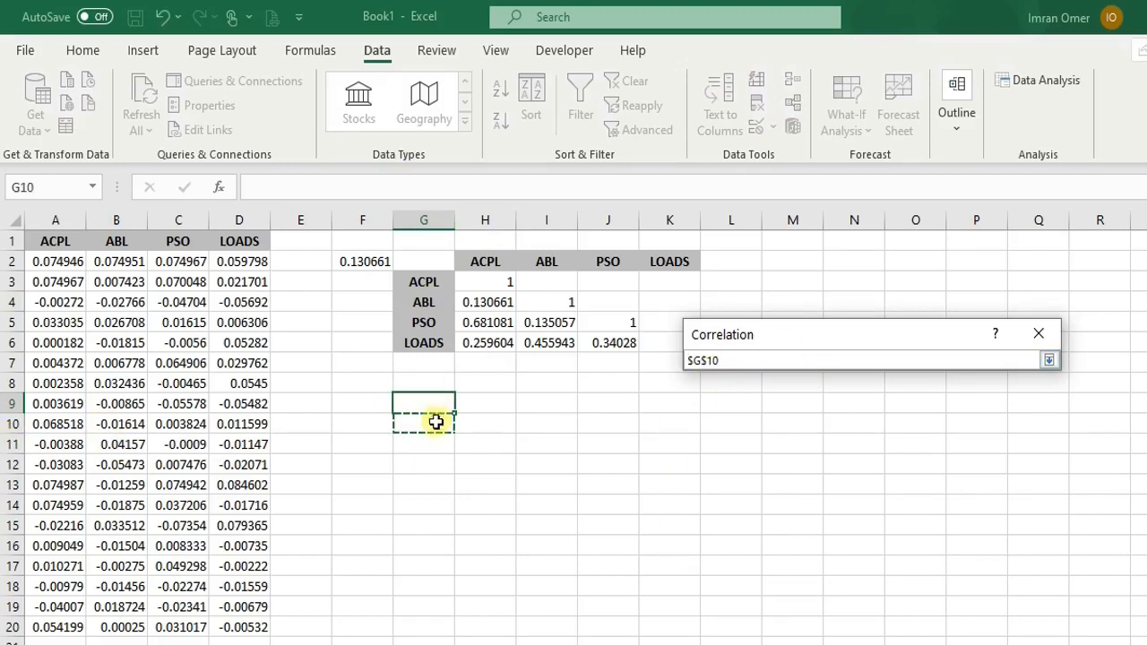
left_click(1049, 360)
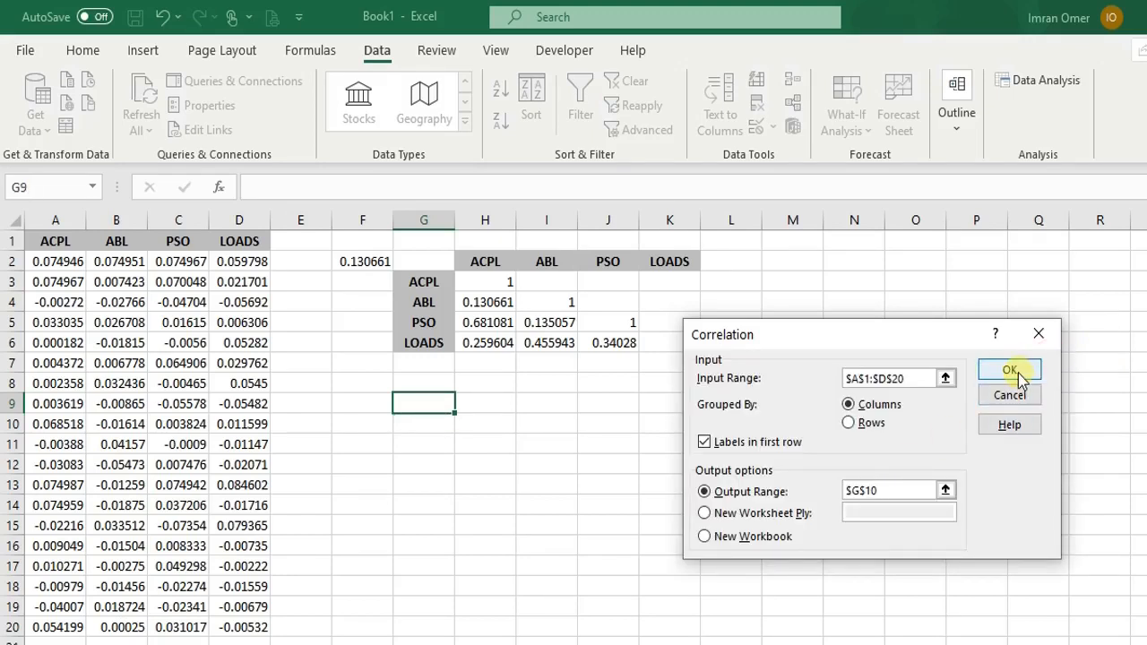
left_click(1010, 370)
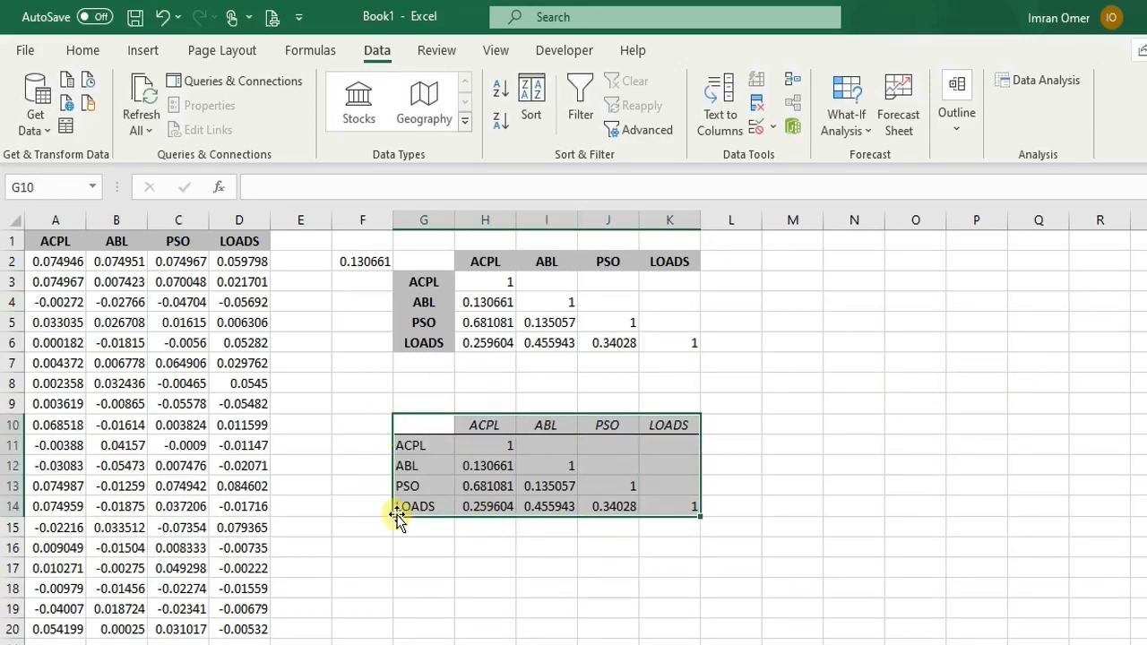